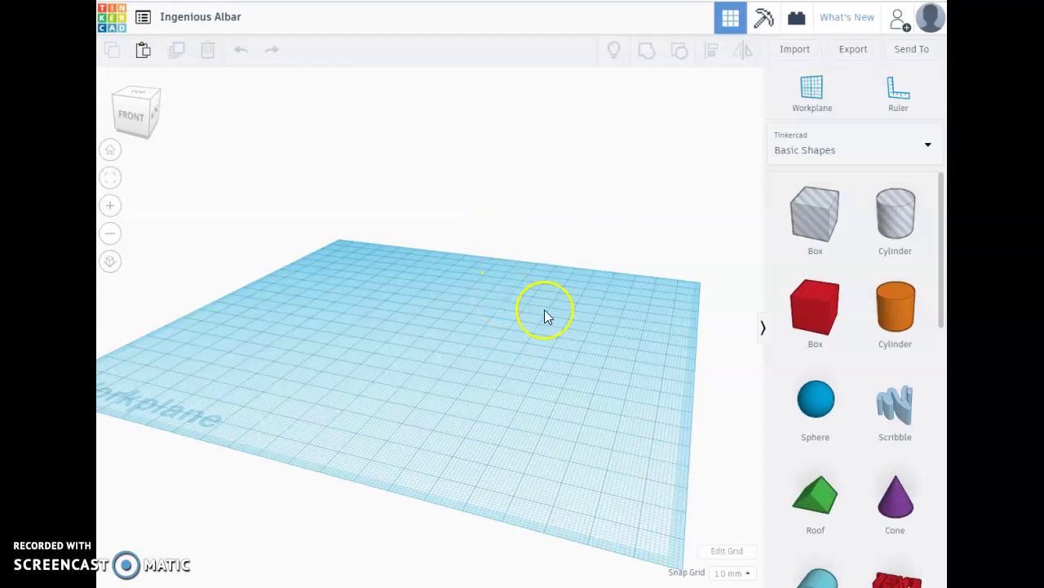
- Orbit the view to see the empty workplane from a different angle
right_drag(481, 309, 593, 306)
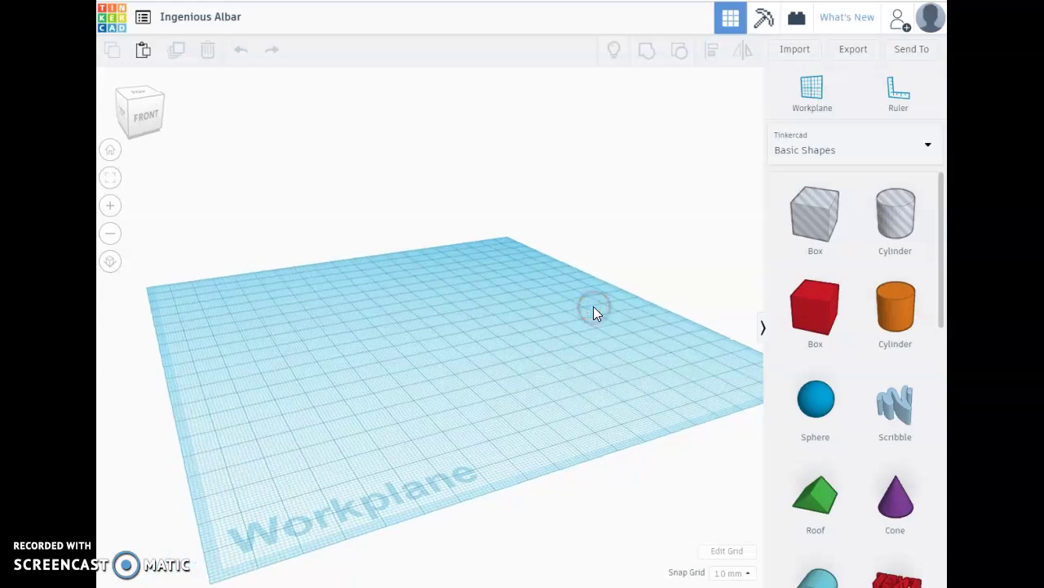
- Start retyping the design title as 'Mousetrap Car Wheel'
click(209, 20)
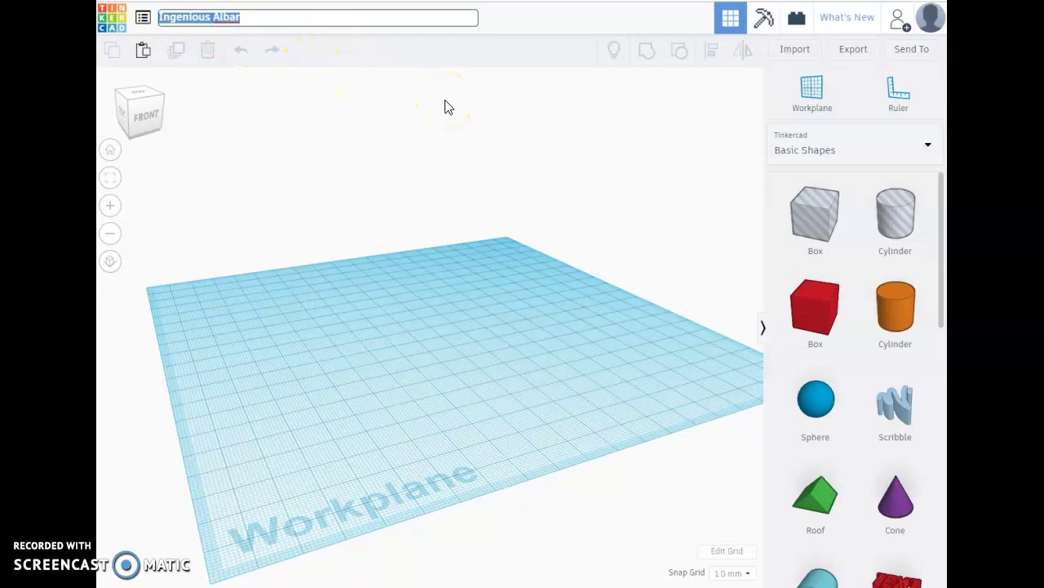
text(Mousetrap Car Wheel)
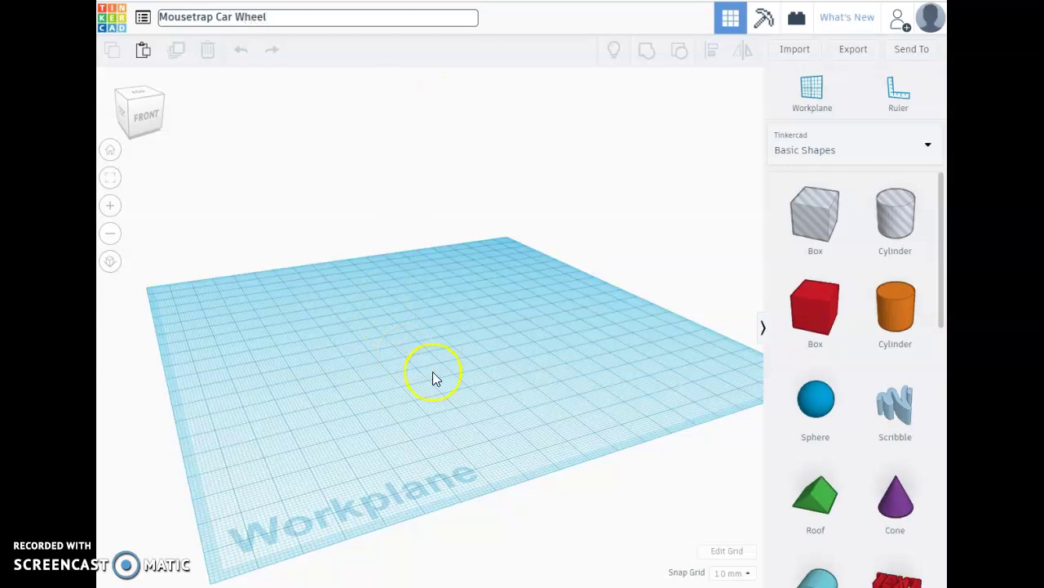
- Confirm the new name and place two solid cylinders and one hole cylinder on the workplane
click(432, 371)
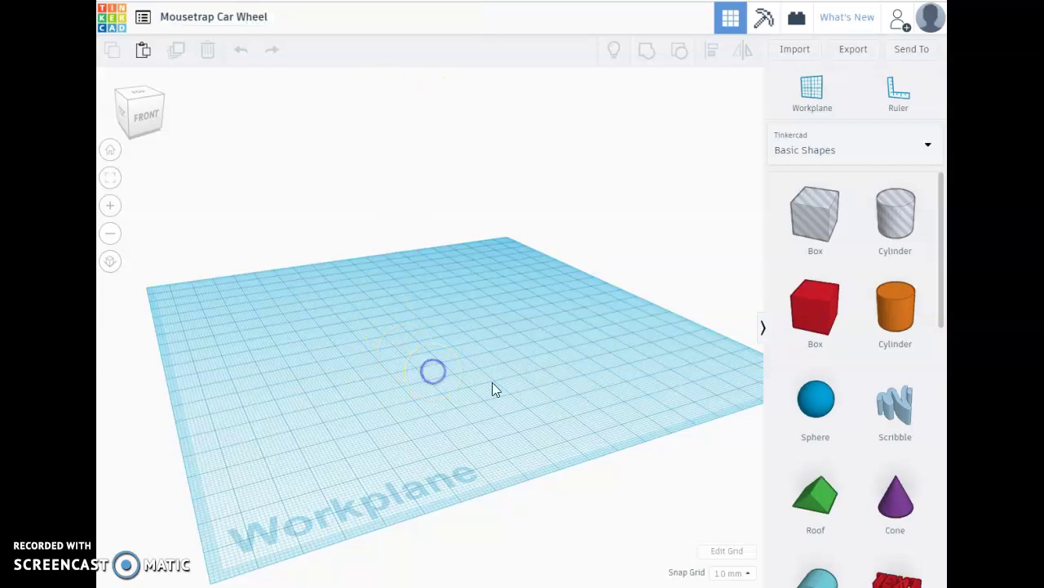
click(896, 306)
click(496, 359)
click(424, 356)
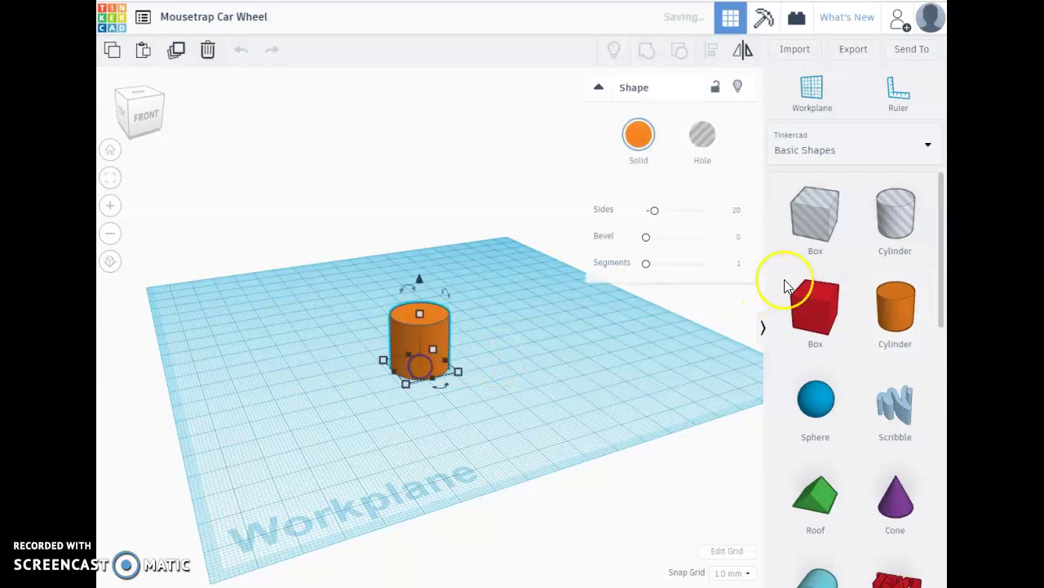
click(895, 217)
click(528, 339)
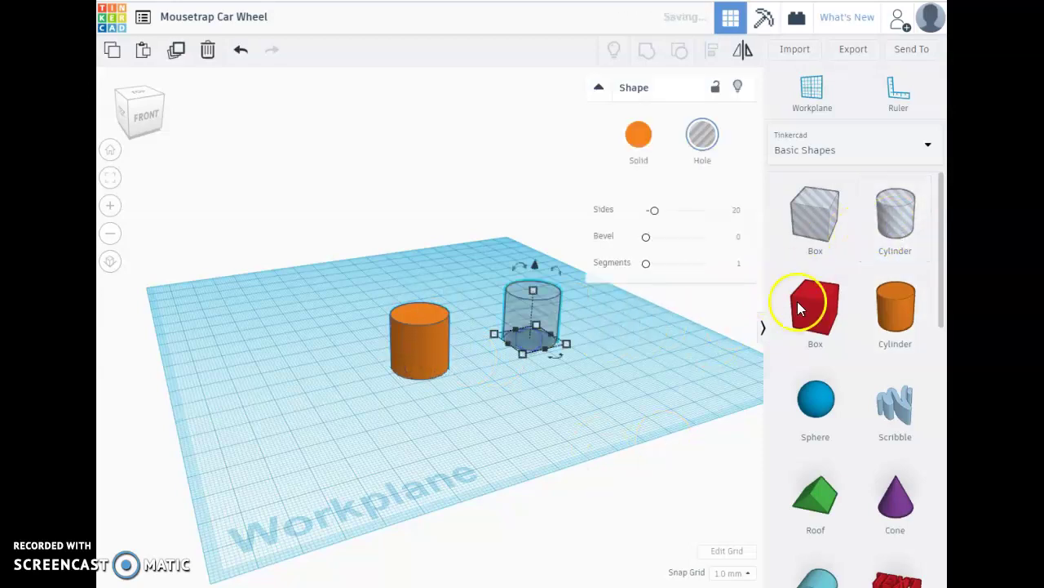
click(895, 306)
click(517, 393)
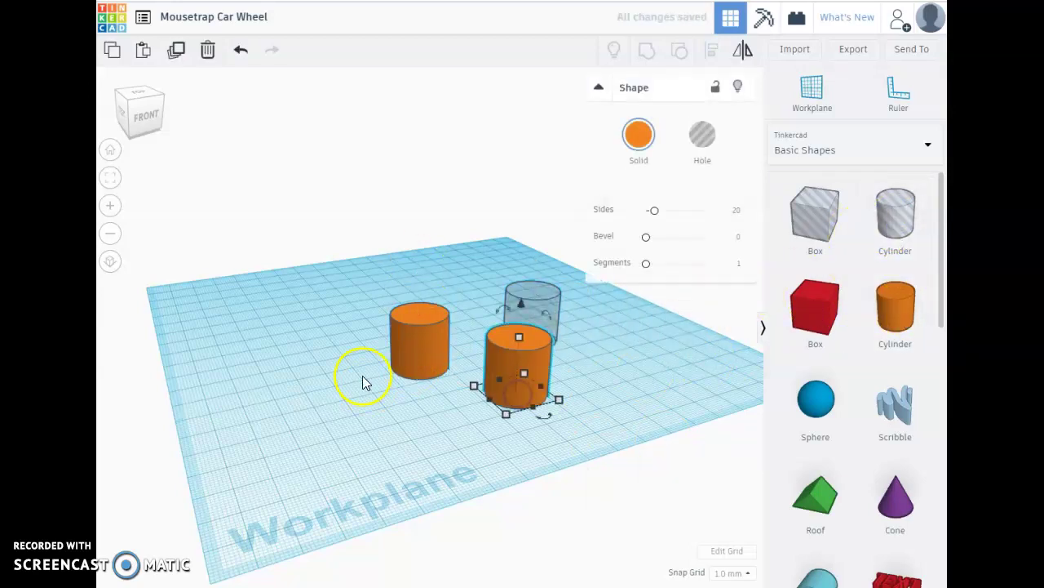
- Set the left solid cylinder's Sides to 64
right_drag(362, 314, 457, 393)
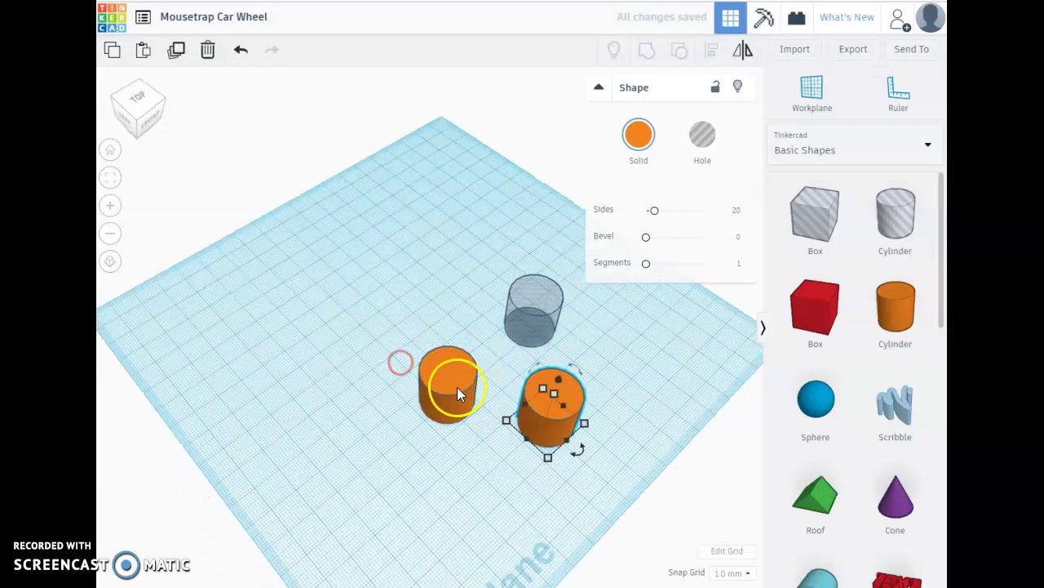
click(444, 386)
scroll(500, 440, up, 3)
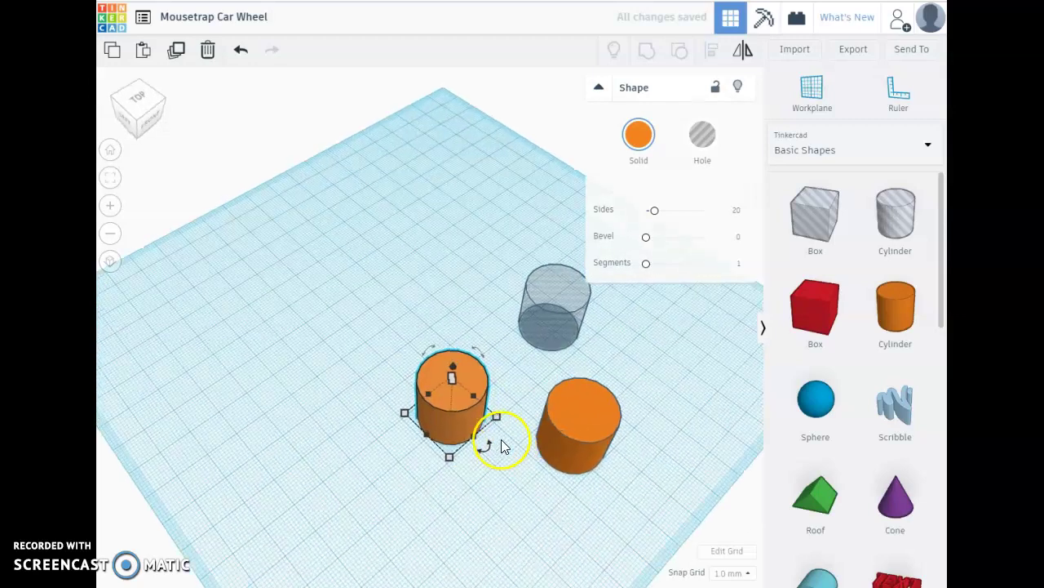
scroll(506, 445, up, 5)
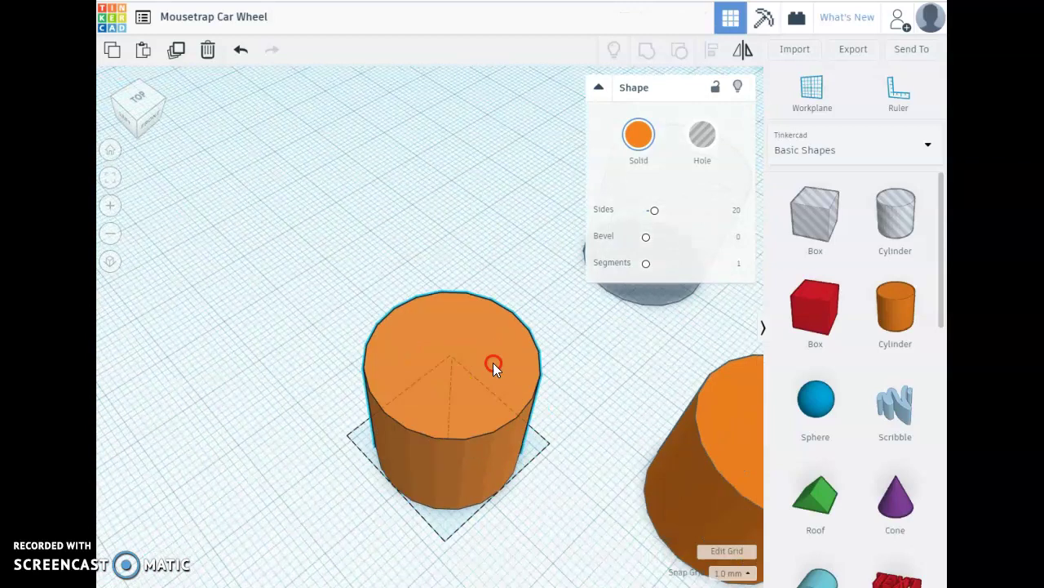
click(486, 344)
scroll(429, 341, up, 5)
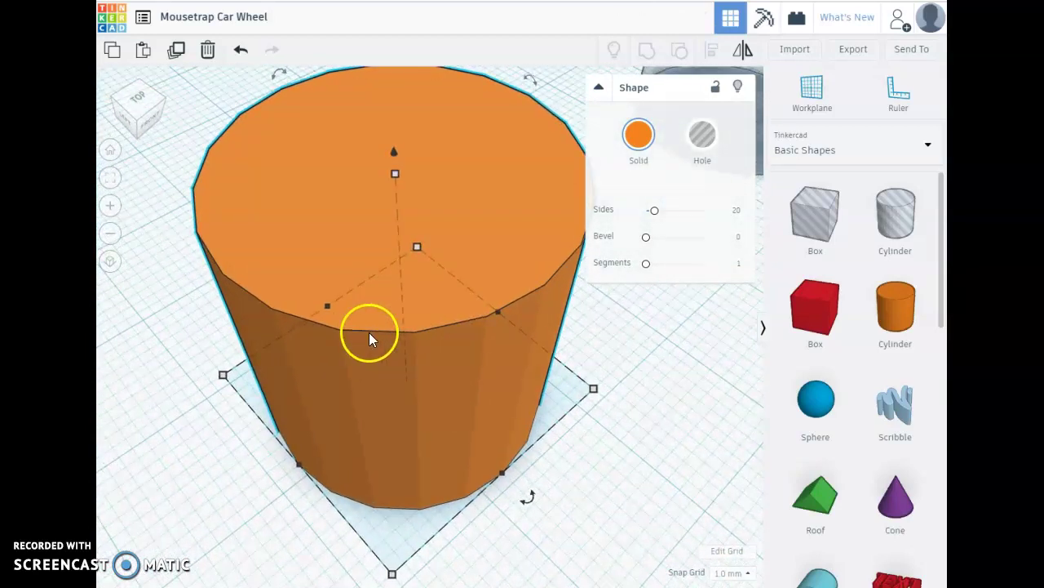
drag(653, 212, 713, 219)
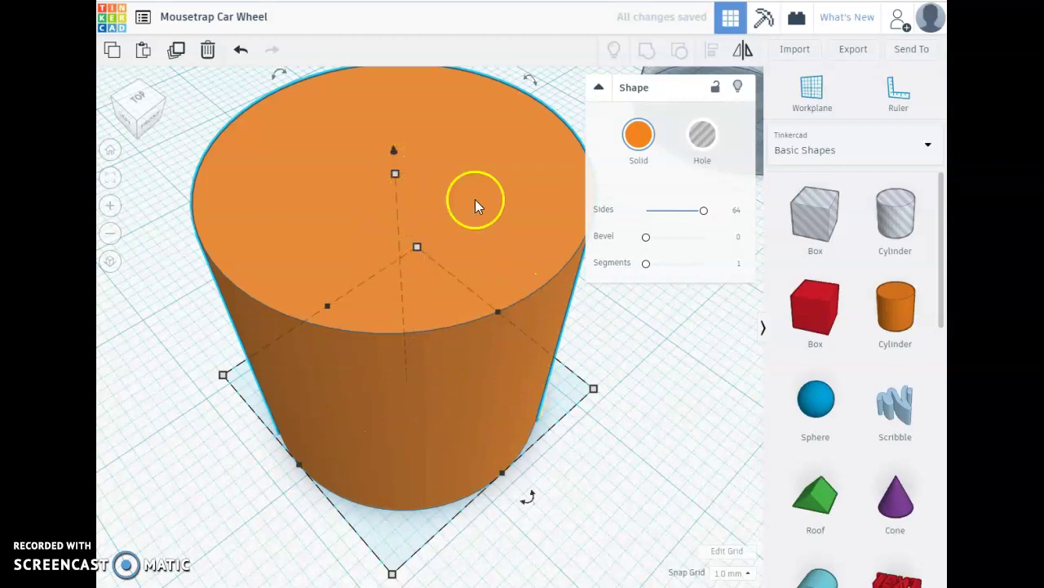
scroll(473, 123, down, 3)
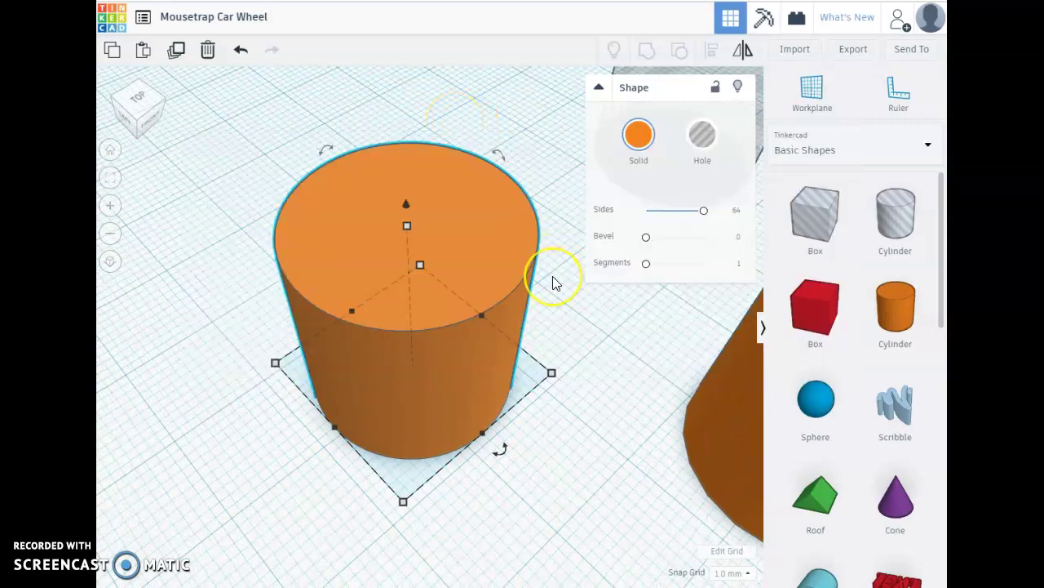
key(alt+Tab)
key(alt+Tab)
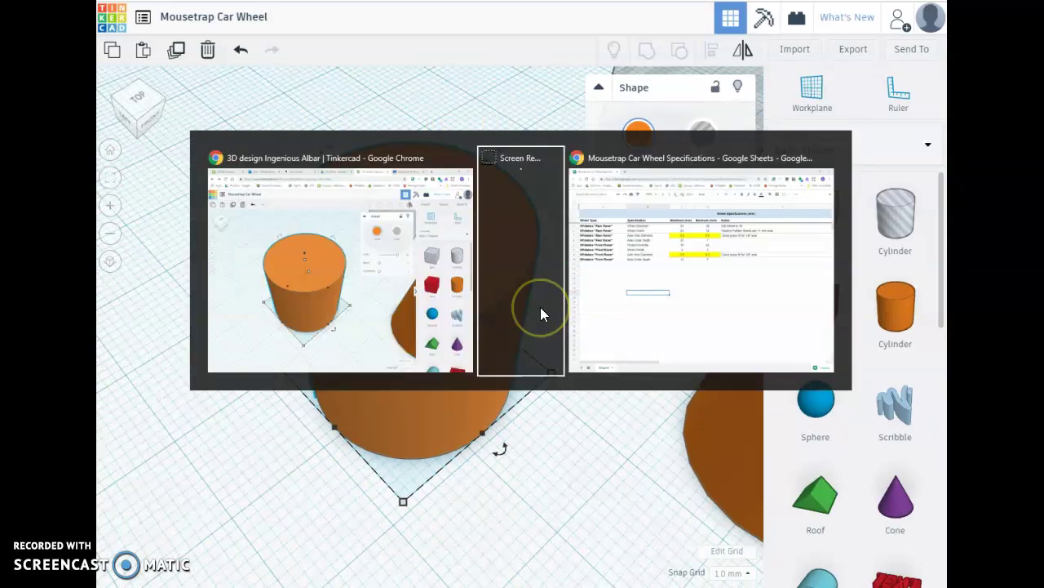
key(alt+Tab)
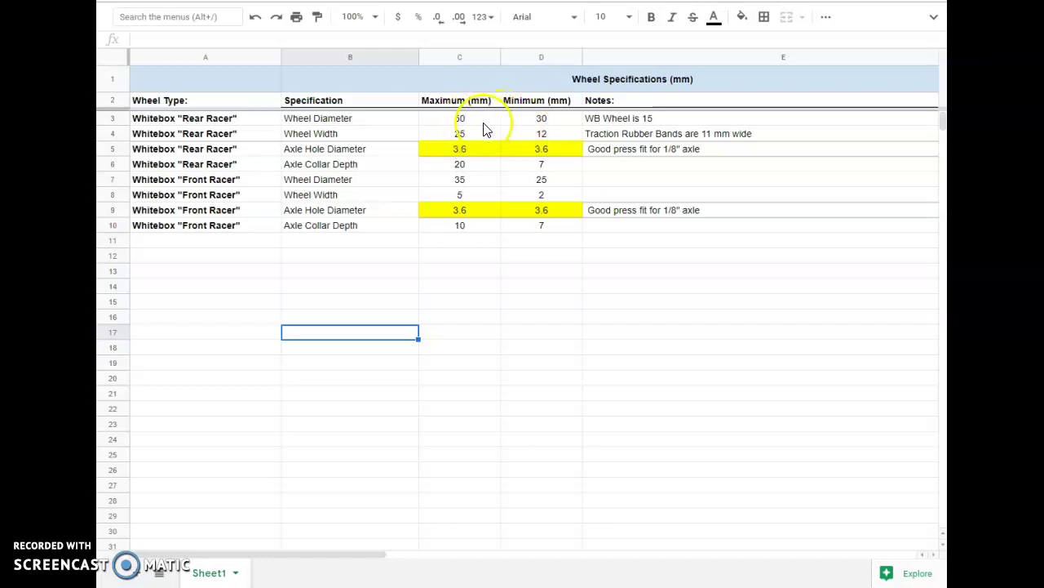
- Resize the 64-sided cylinder's footprint to 40 × 40 mm
key(alt+Tab)
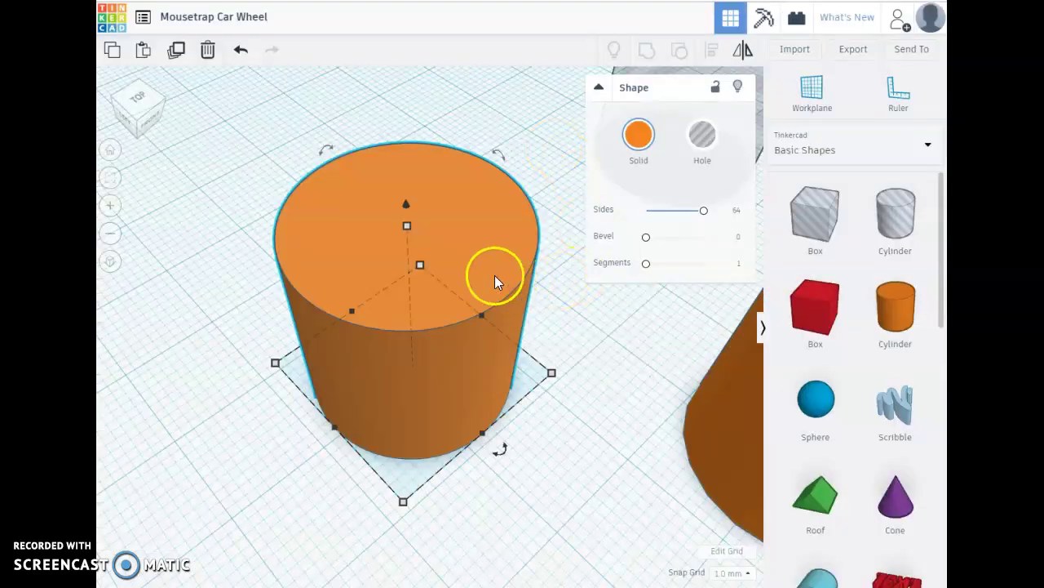
mouse_move(553, 374)
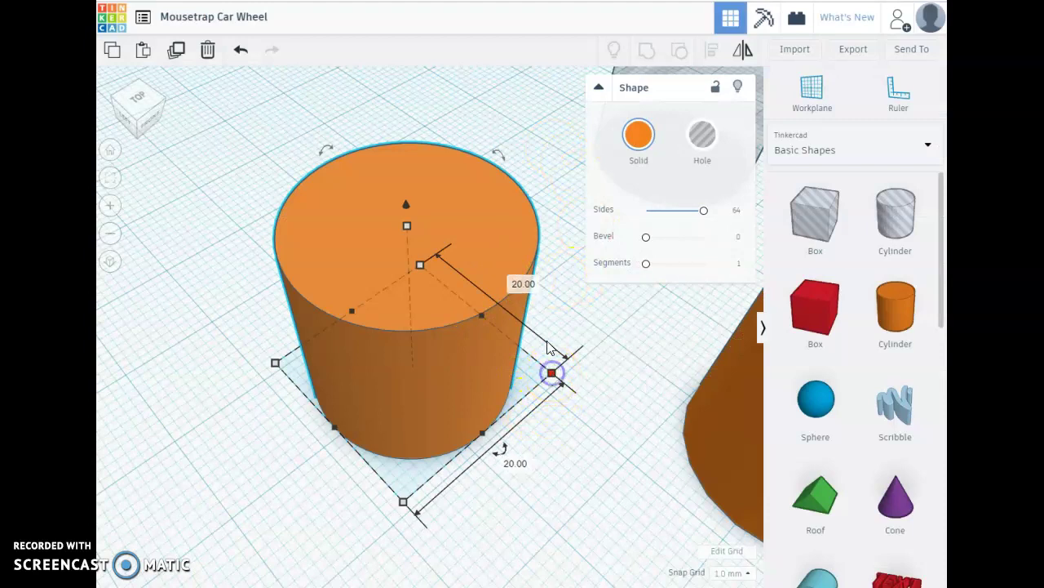
click(523, 286)
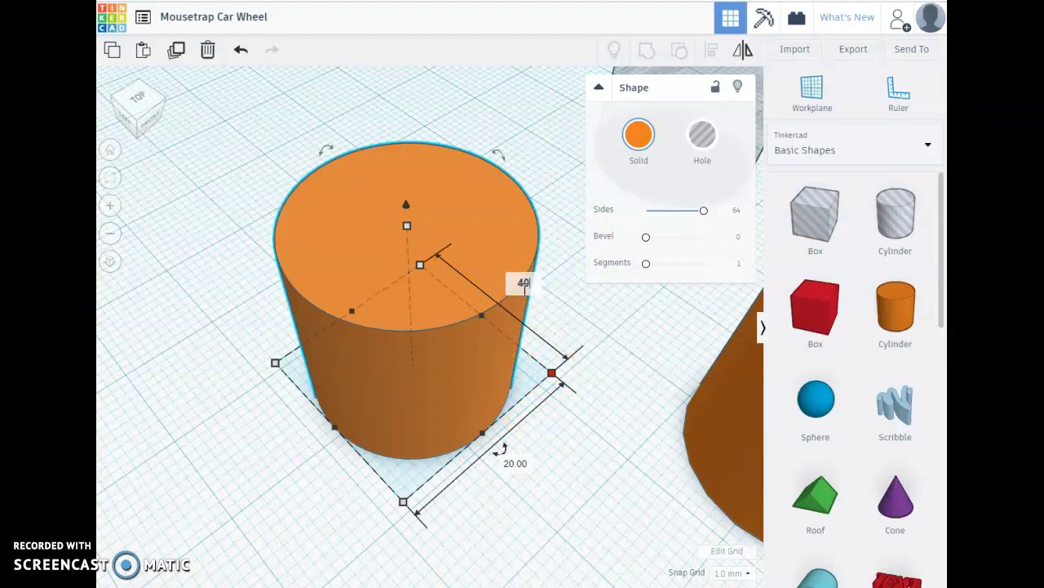
key(Return)
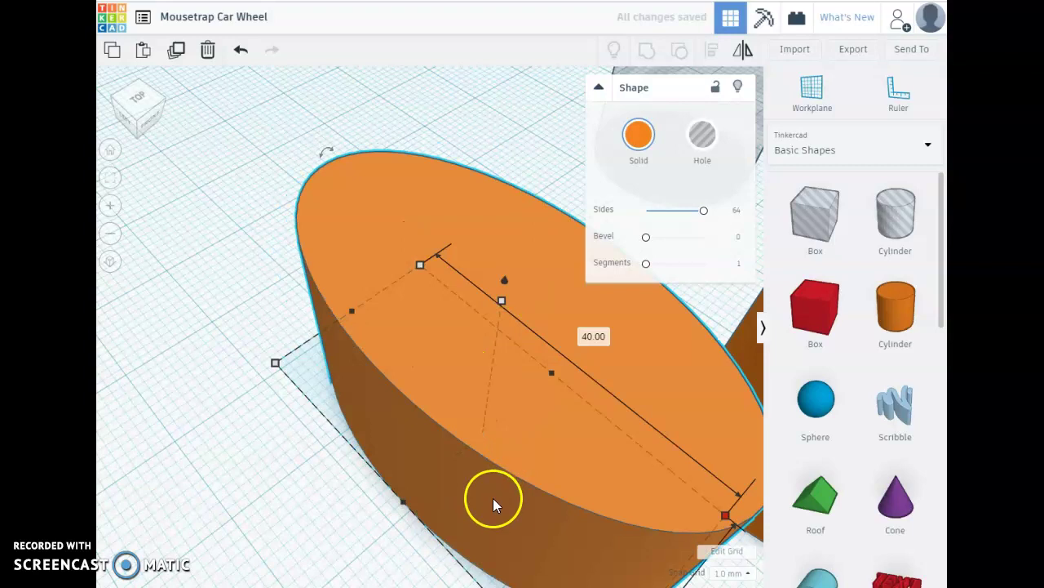
scroll(497, 410, down, 5)
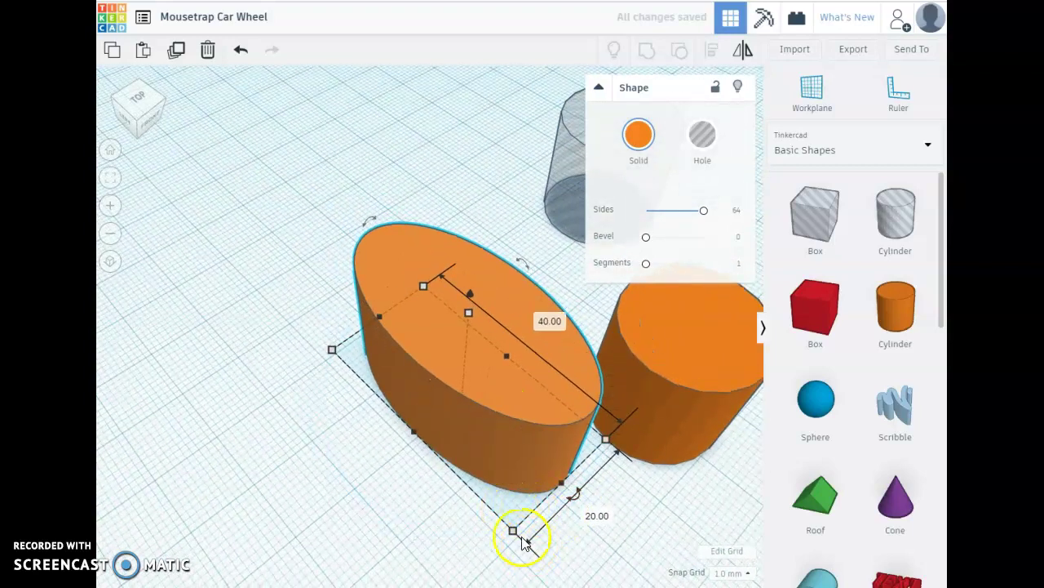
click(596, 522)
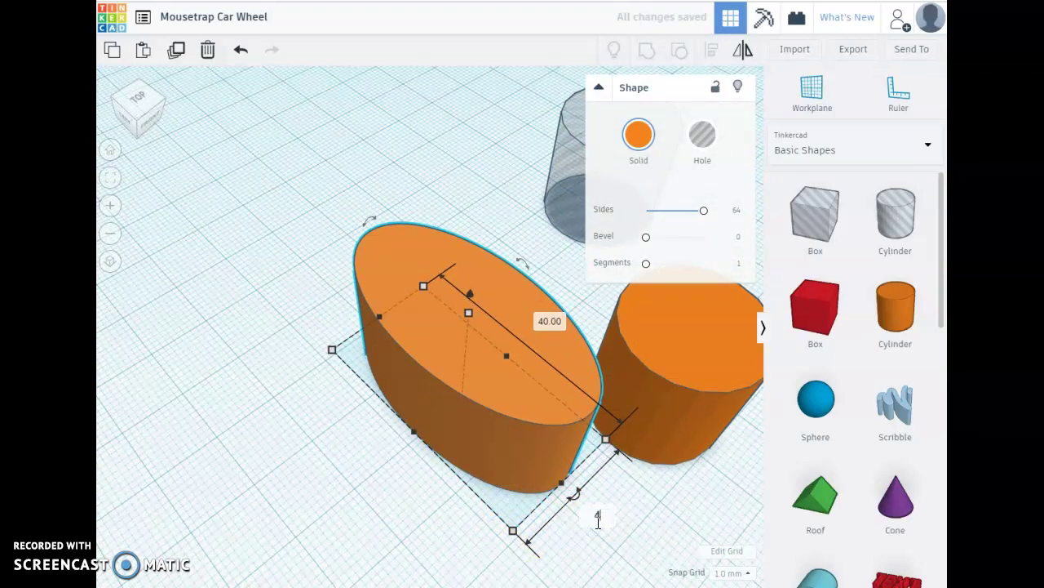
click(408, 513)
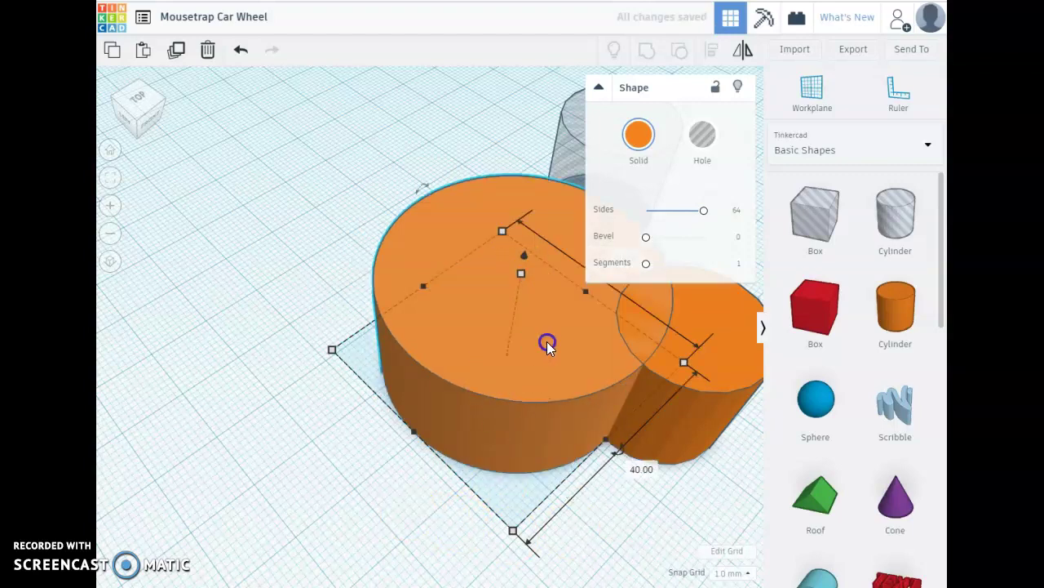
- Move the disc left, clear of the other cylinder, and set its height to 10 mm
drag(548, 343, 362, 331)
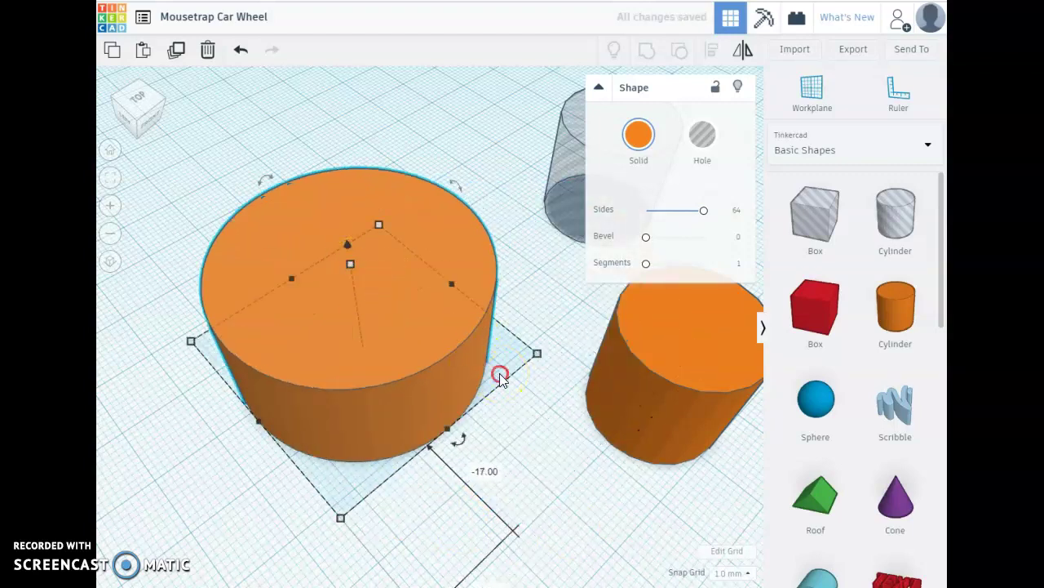
right_drag(497, 371, 501, 333)
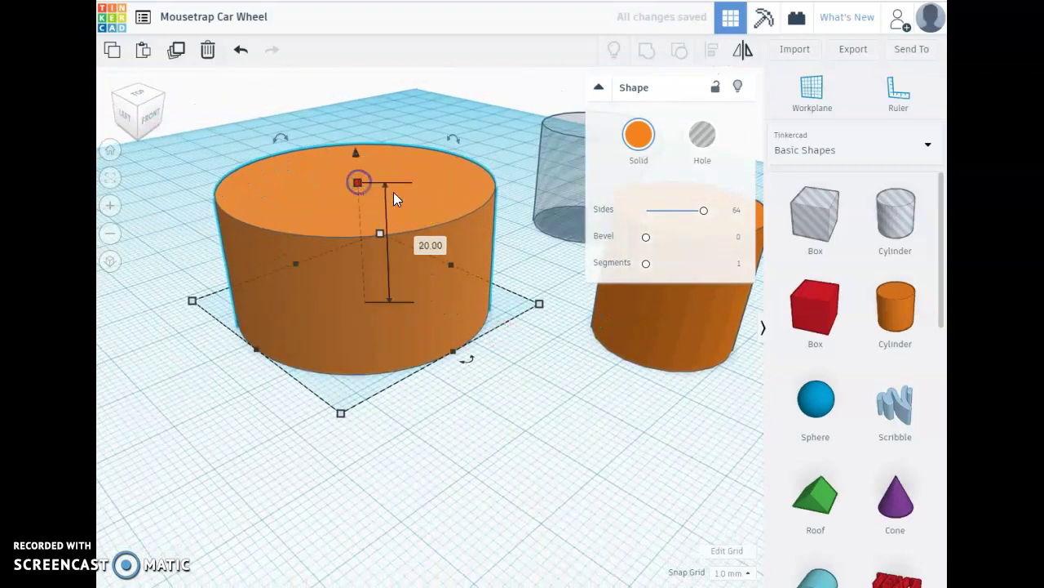
click(428, 244)
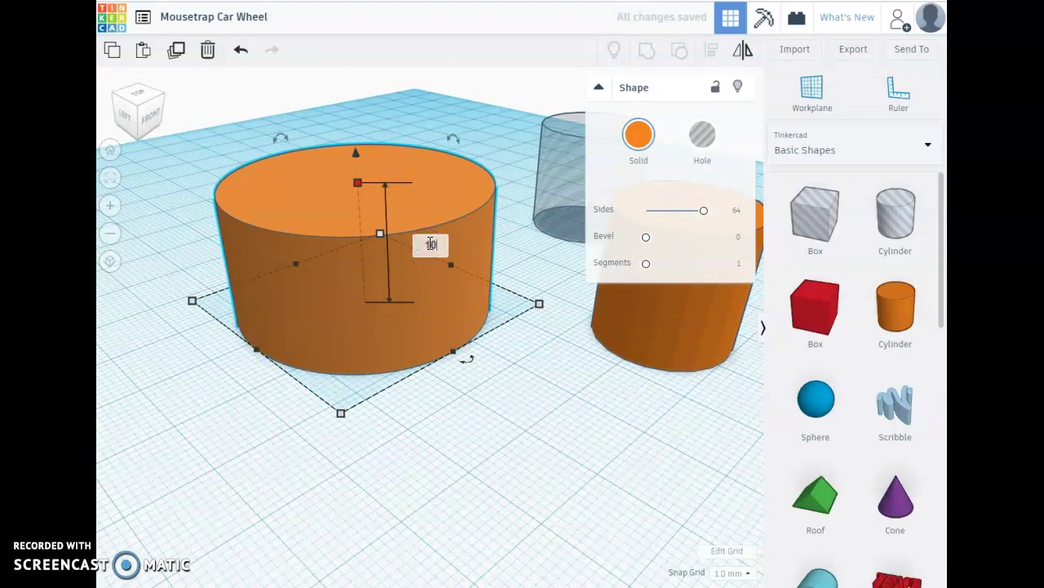
text(10)
click(536, 478)
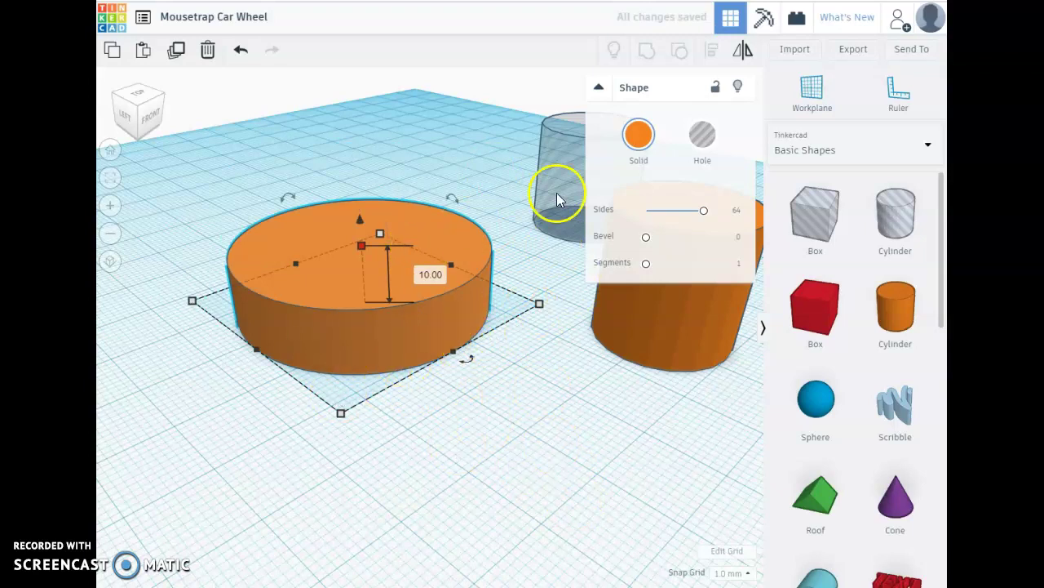
- Move the hole cylinder onto the disc and give it 64 sides
drag(522, 198, 303, 268)
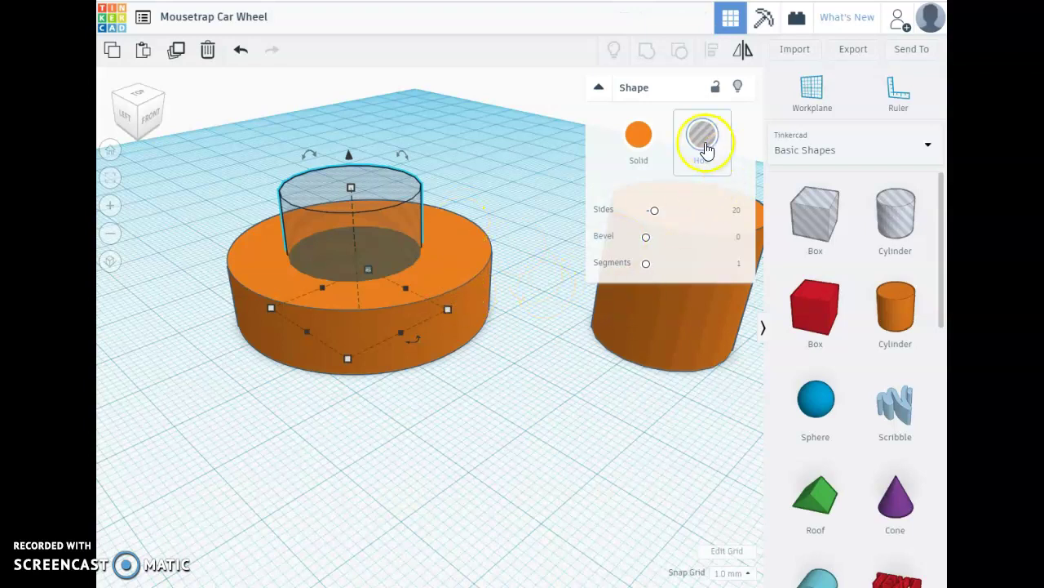
click(654, 210)
drag(657, 214, 734, 217)
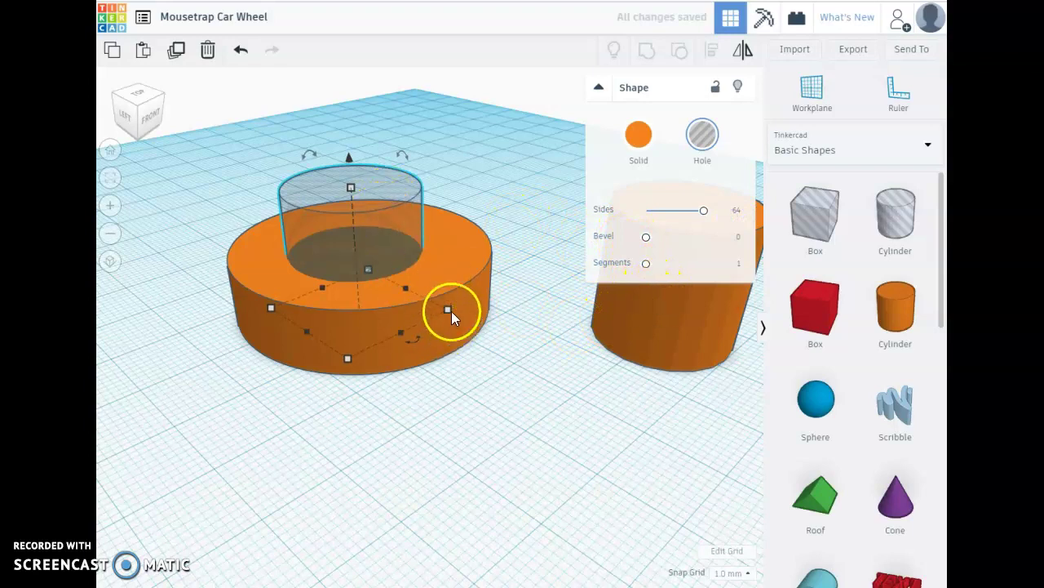
- Resize the hole cylinder to 36 × 36 mm
mouse_move(451, 311)
click(456, 268)
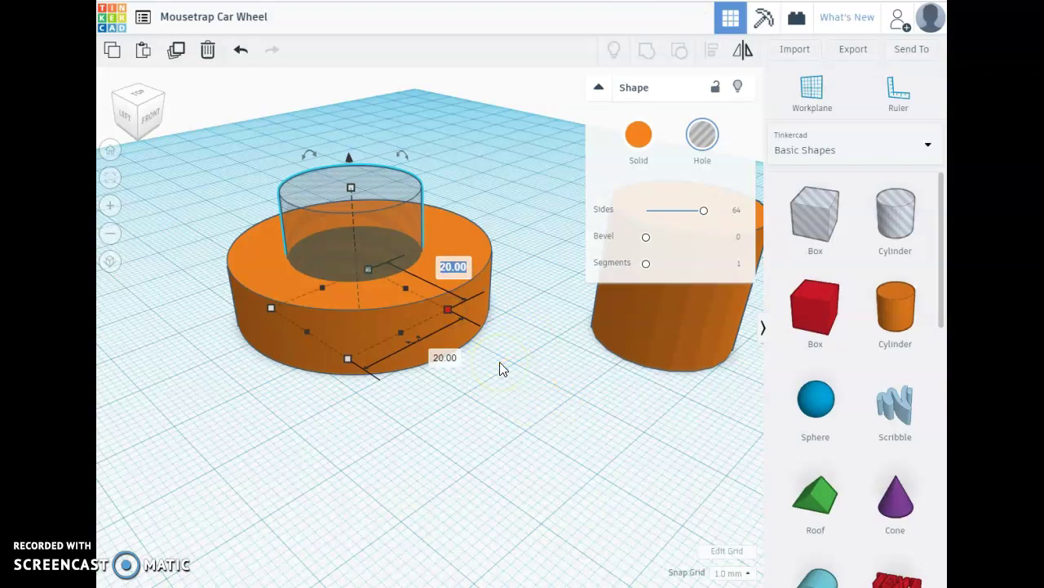
click(455, 359)
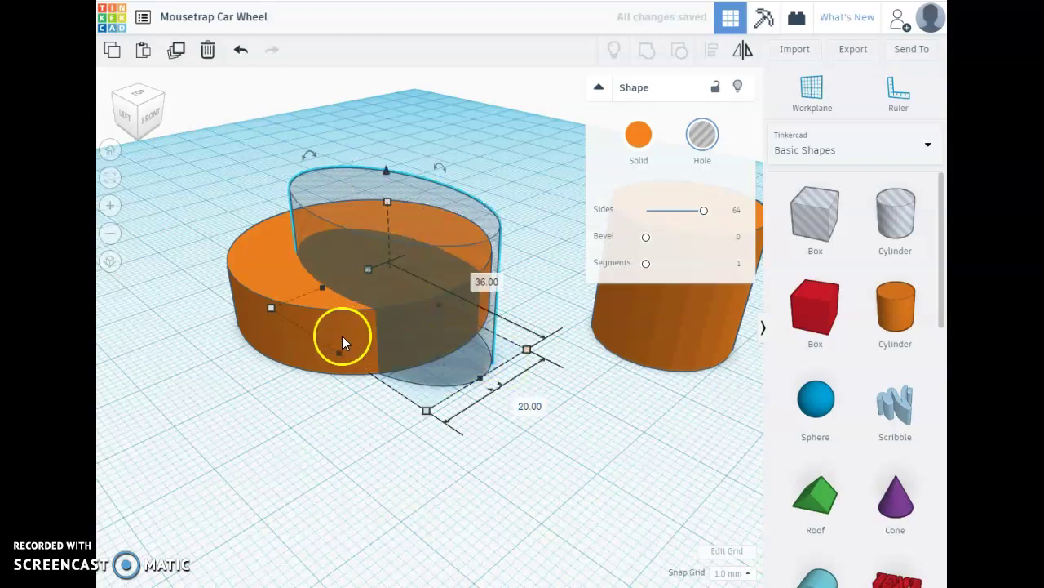
click(531, 408)
text(36)
key(Return)
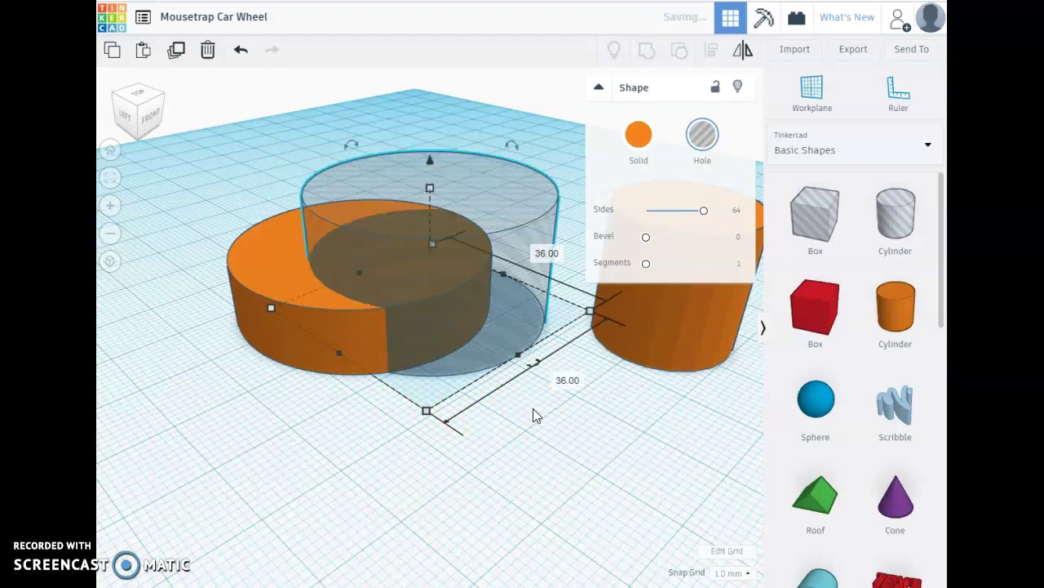
click(500, 217)
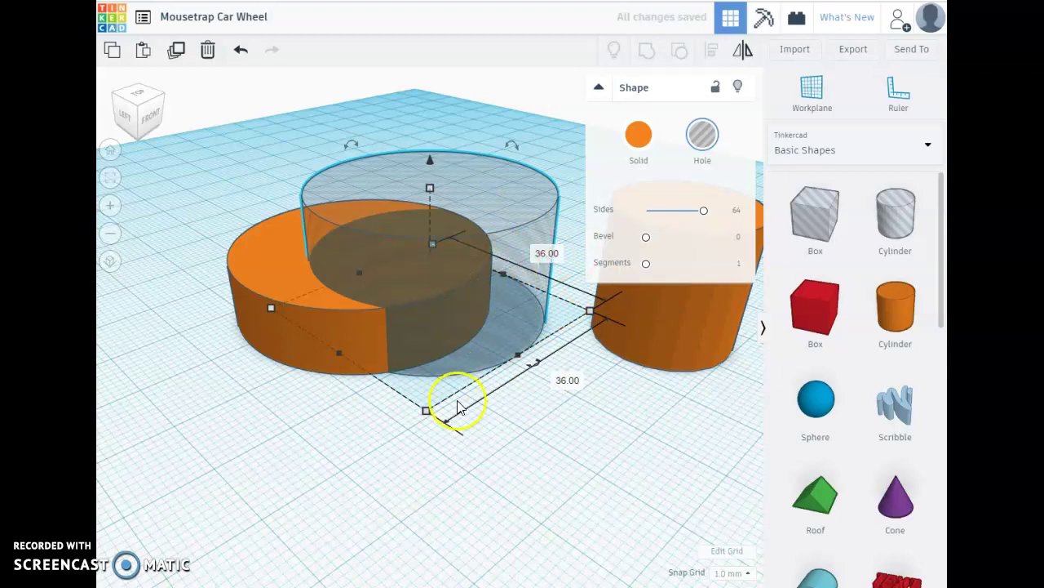
click(506, 447)
- Switch to the top view with orthographic projection
right_drag(580, 482, 189, 167)
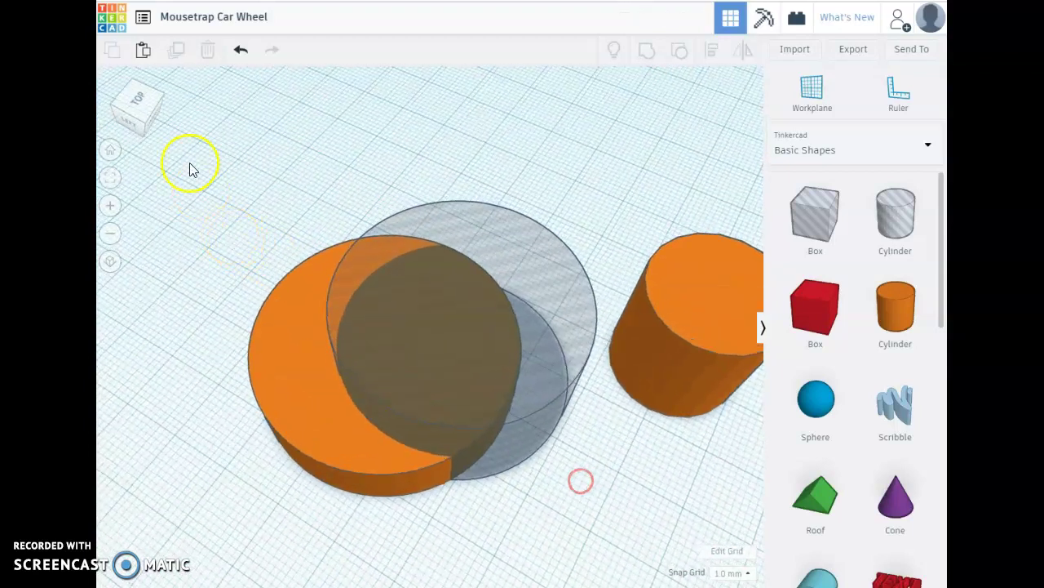
click(144, 99)
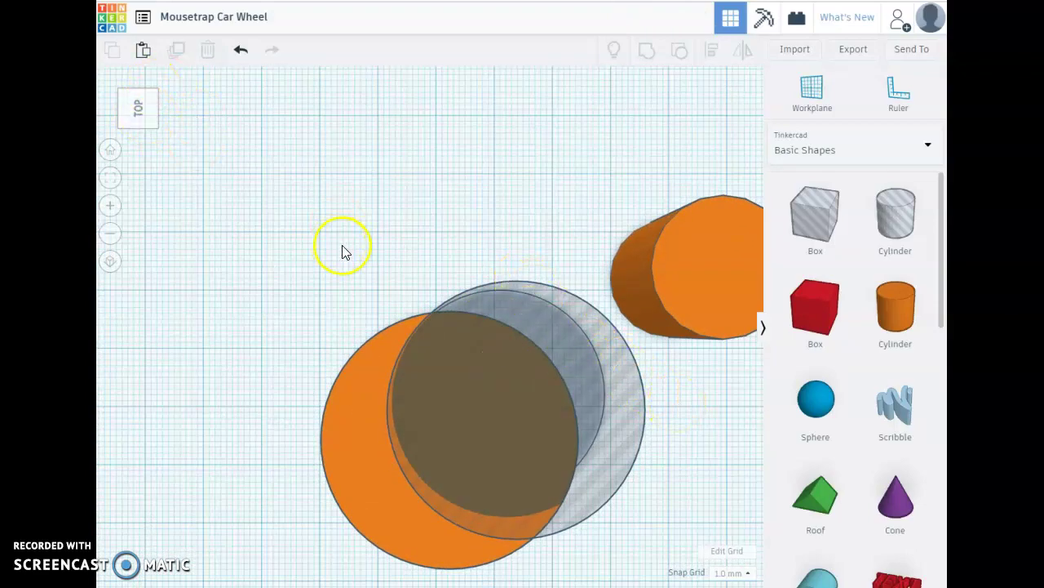
shift+right_drag(345, 249, 343, 224)
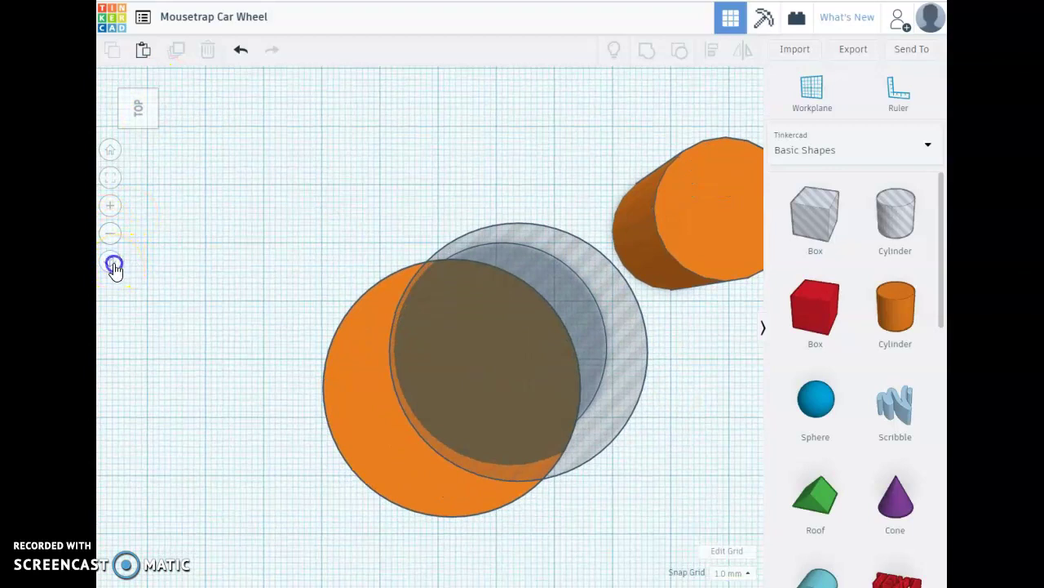
click(111, 262)
click(114, 270)
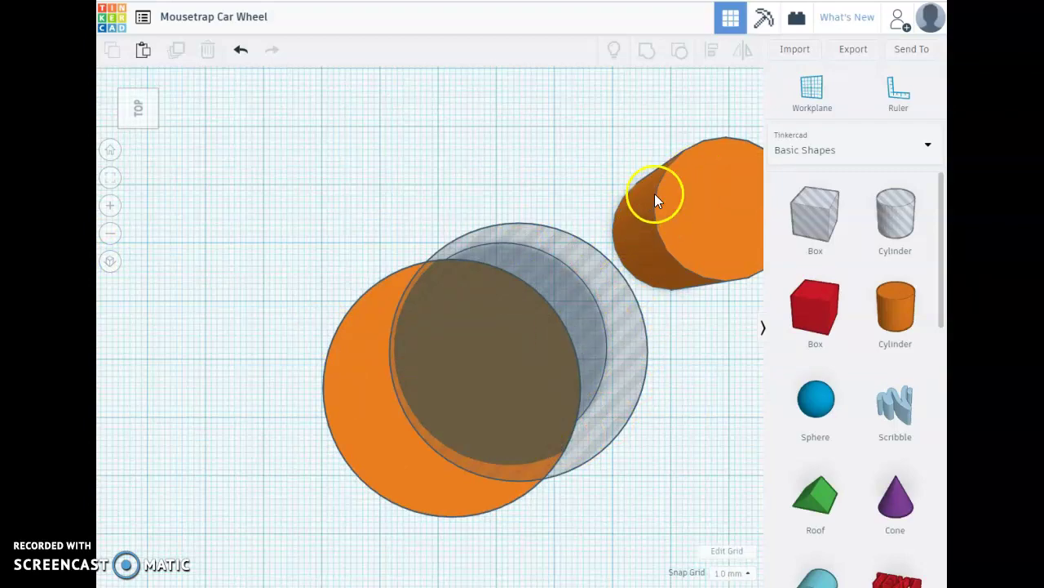
- Return to the orthographic top view and box-select the solid and hole cylinders
right_drag(700, 373, 724, 282)
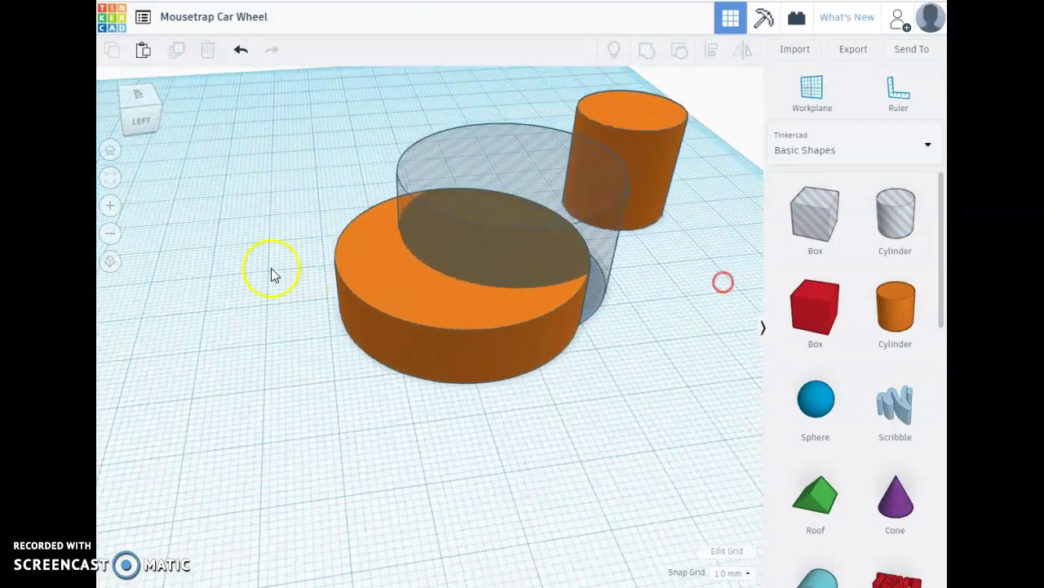
click(116, 262)
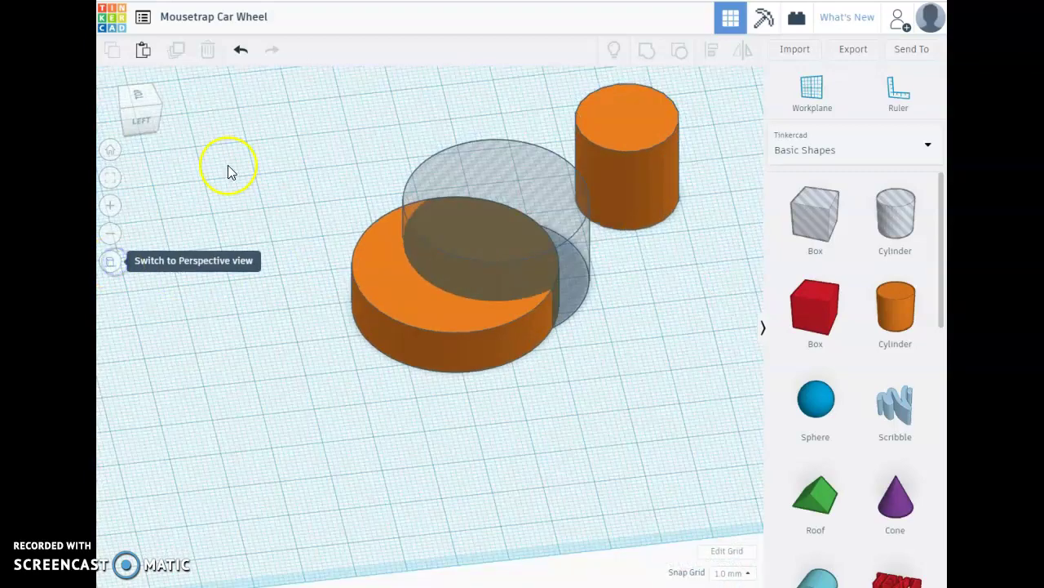
click(140, 96)
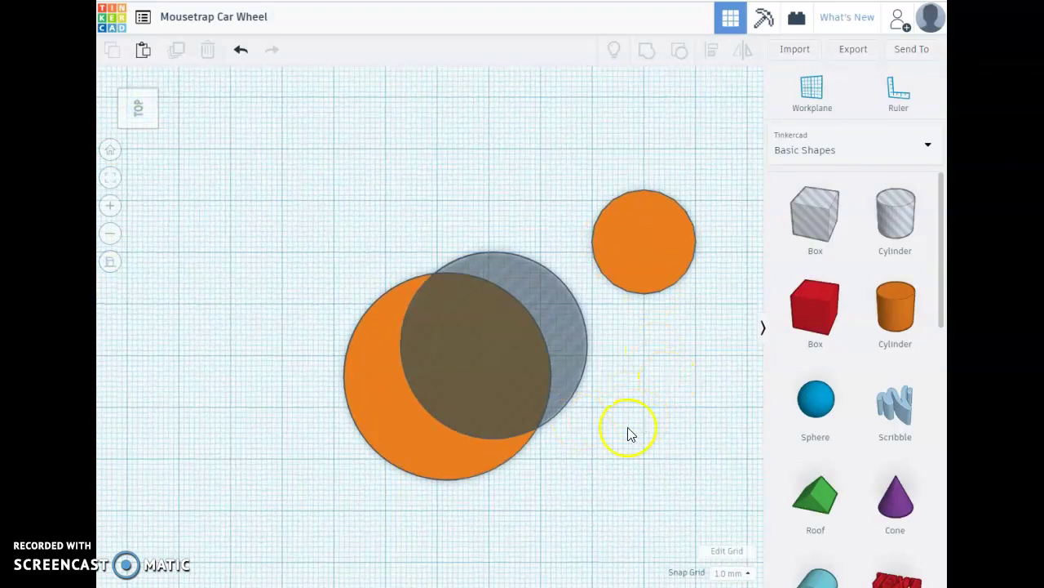
drag(615, 519, 363, 359)
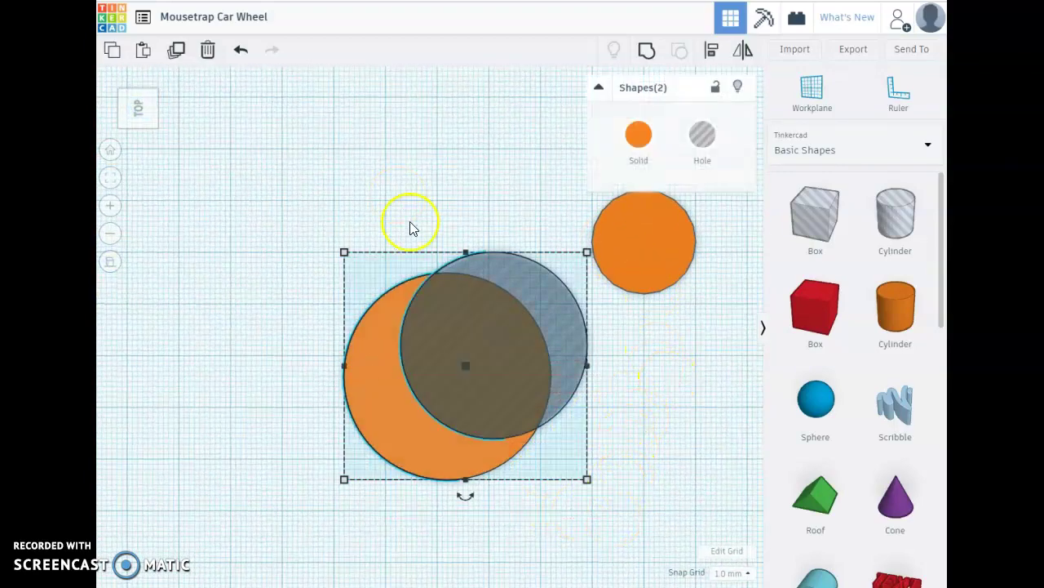
- Center-align the 36 mm hole on the 40 mm disc along both horizontal axes
click(713, 54)
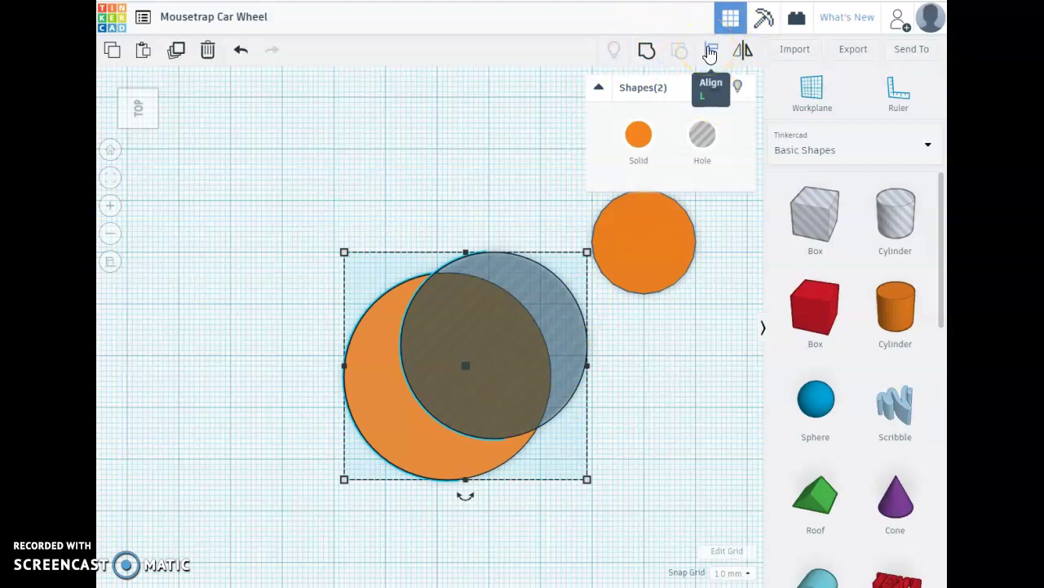
click(466, 236)
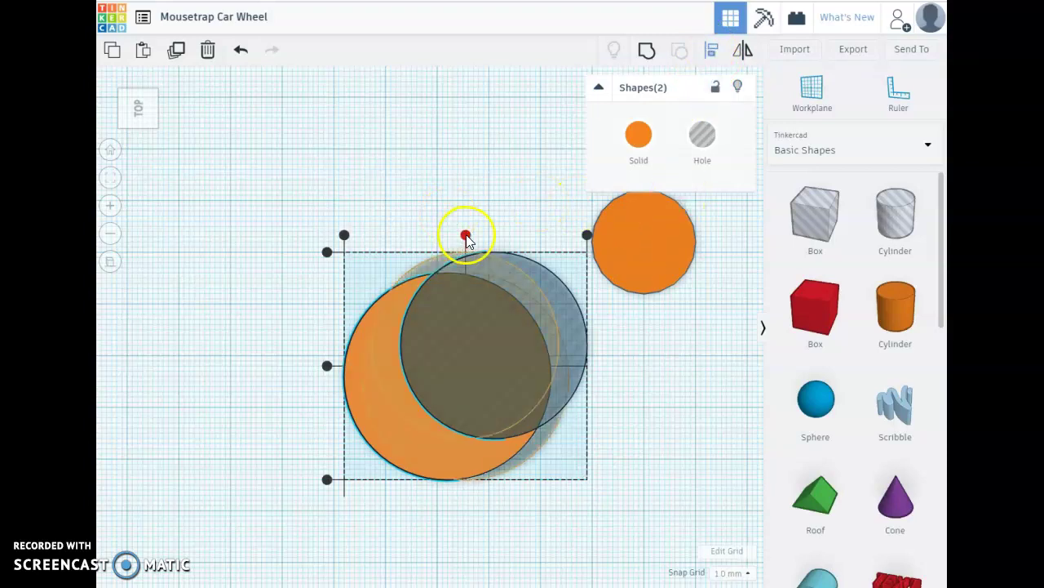
click(345, 366)
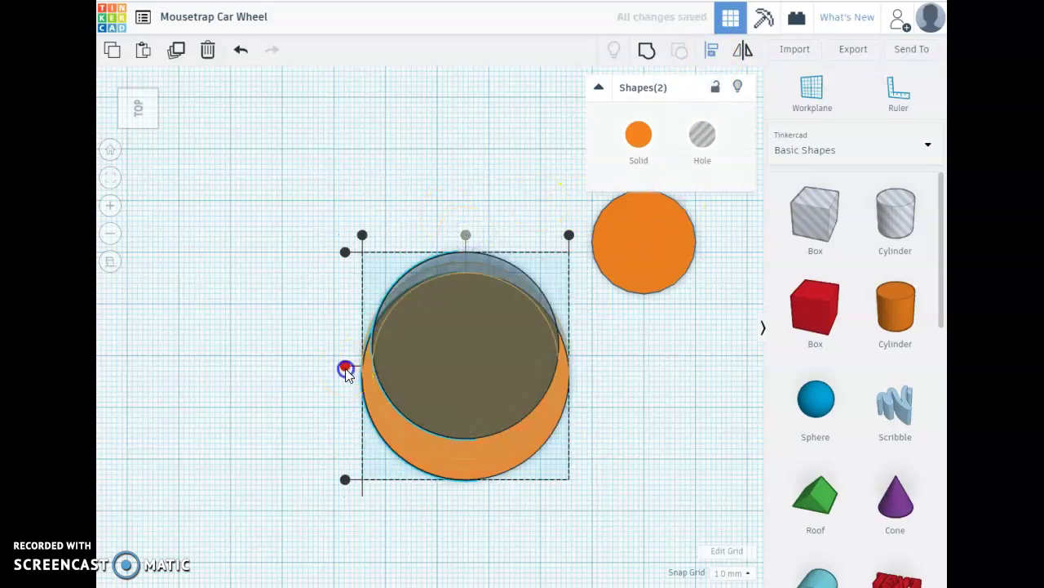
click(671, 459)
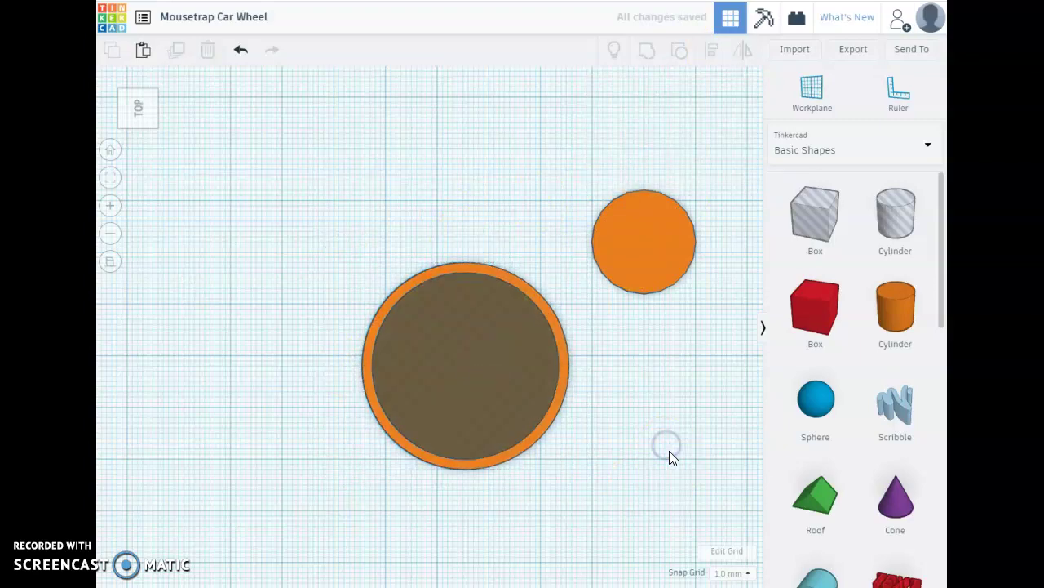
right_drag(671, 458, 620, 454)
drag(564, 415, 441, 248)
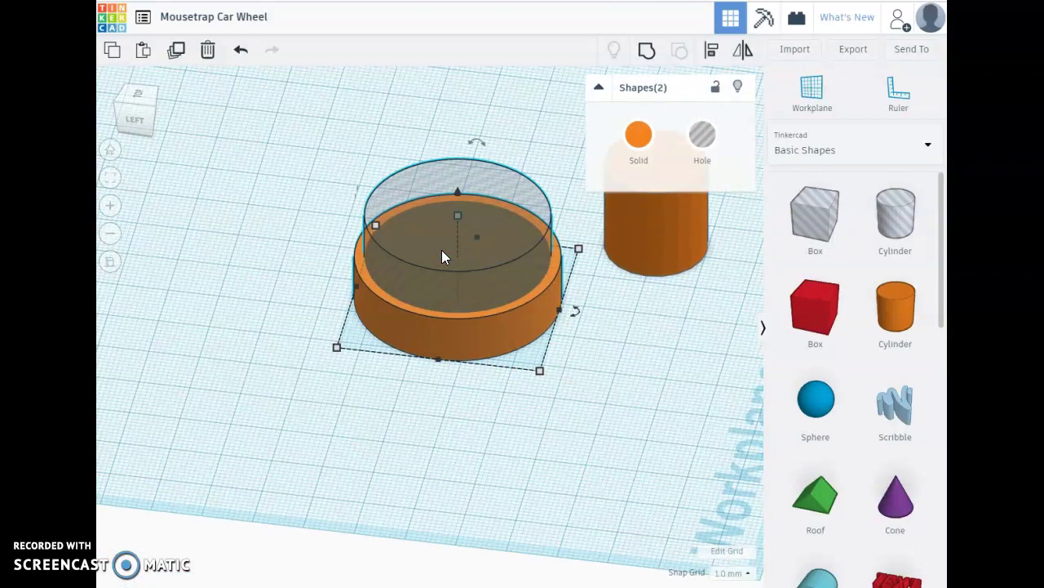
- Group the disc and centred hole into one ring and select the separate orange cylinder
click(650, 54)
click(645, 54)
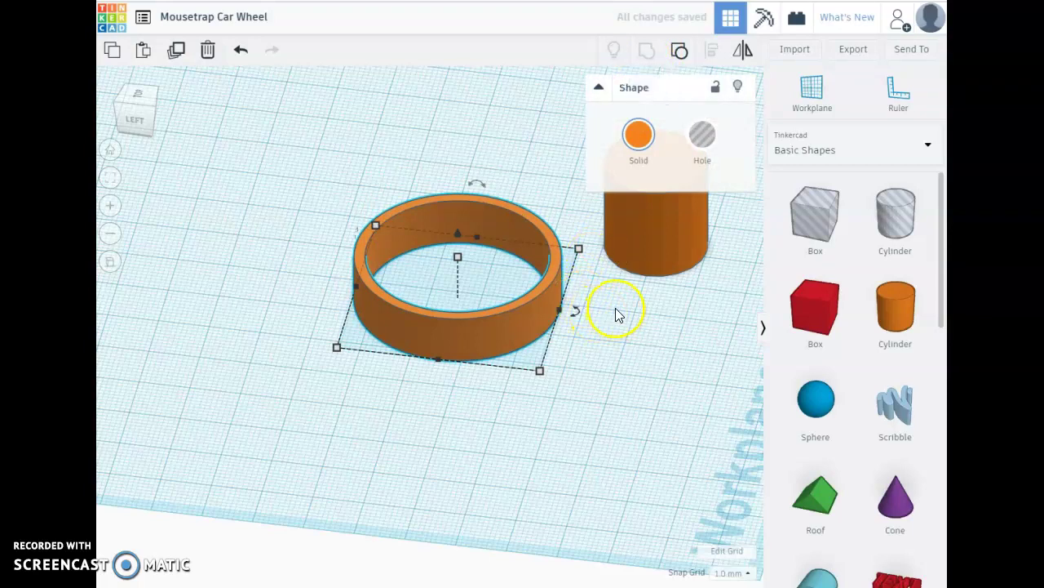
right_drag(618, 341, 566, 390)
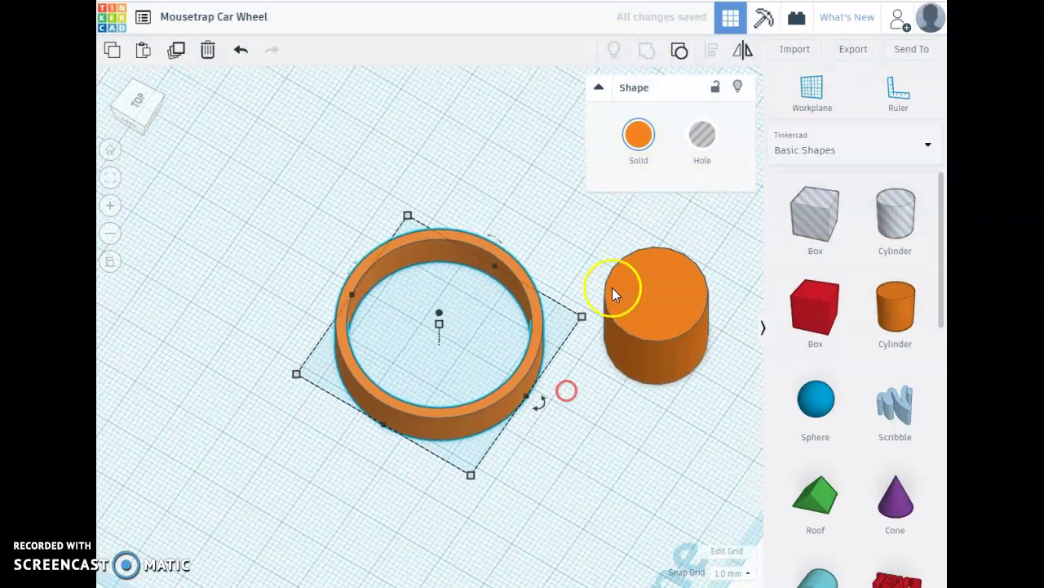
click(651, 319)
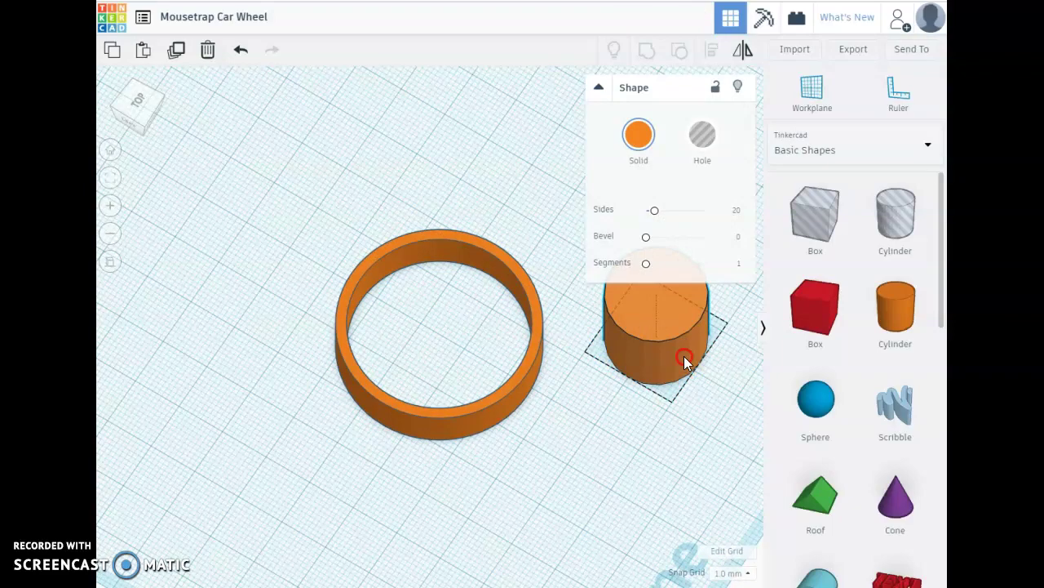
right_drag(684, 356, 590, 337)
- Check the spreadsheet's 3.6 mm axle hole and collar depth values, then return to Tinkercad
key(alt+Tab)
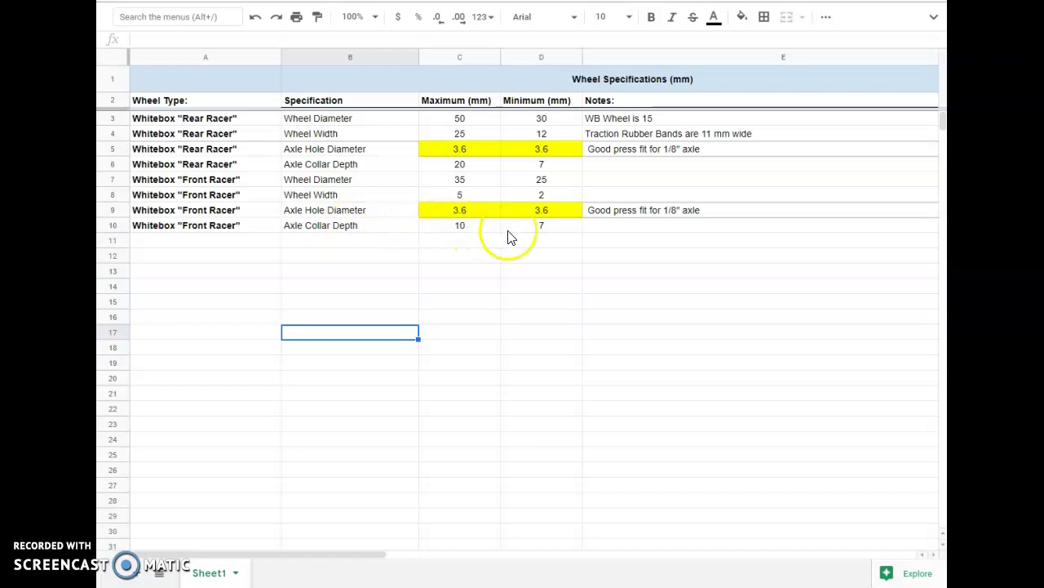
key(alt+Tab)
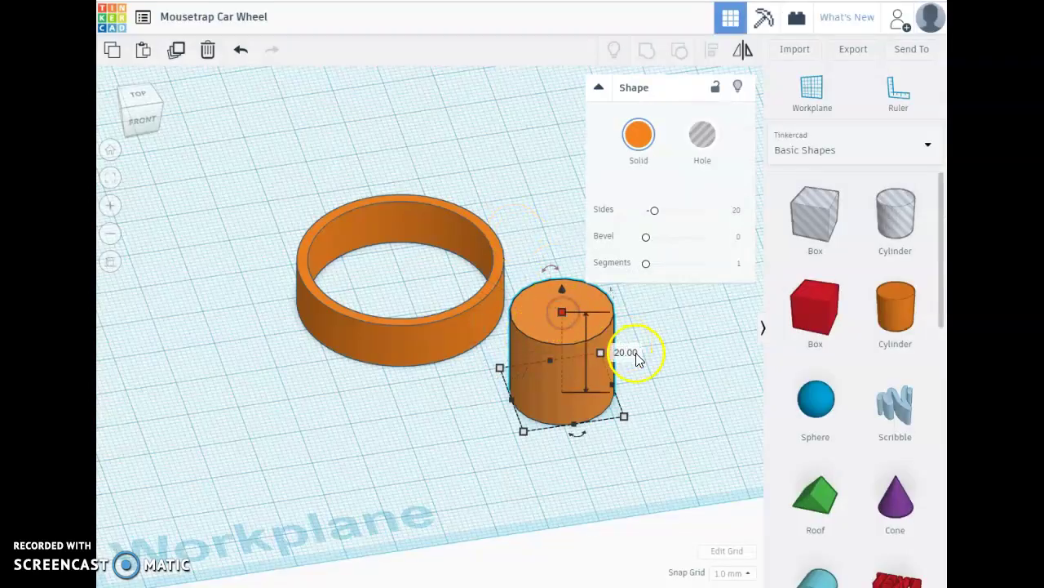
- Shorten the remaining solid cylinder to 10 mm tall with maximum sides
click(634, 350)
text(10)
click(658, 404)
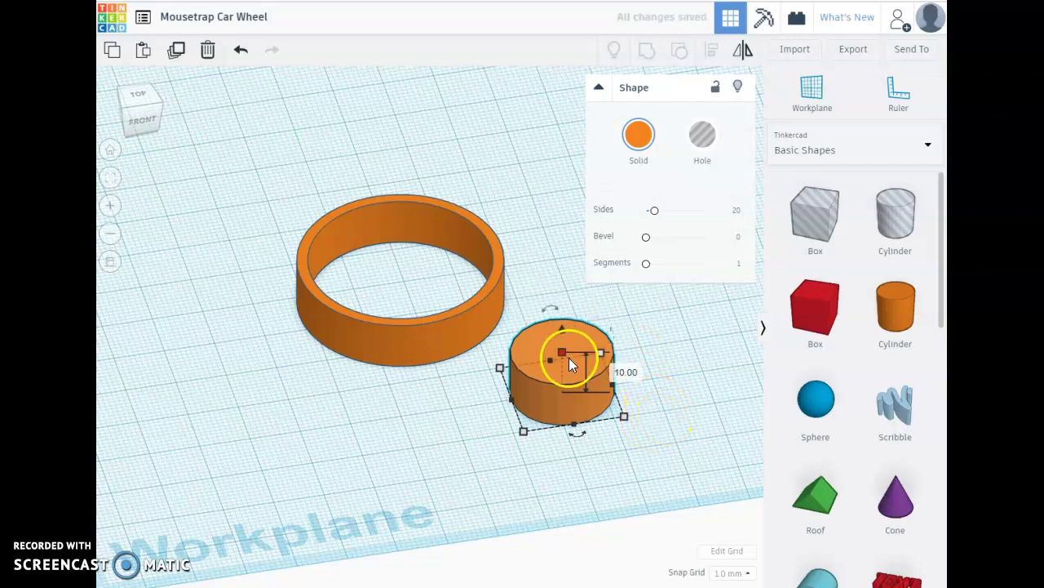
drag(653, 210, 739, 217)
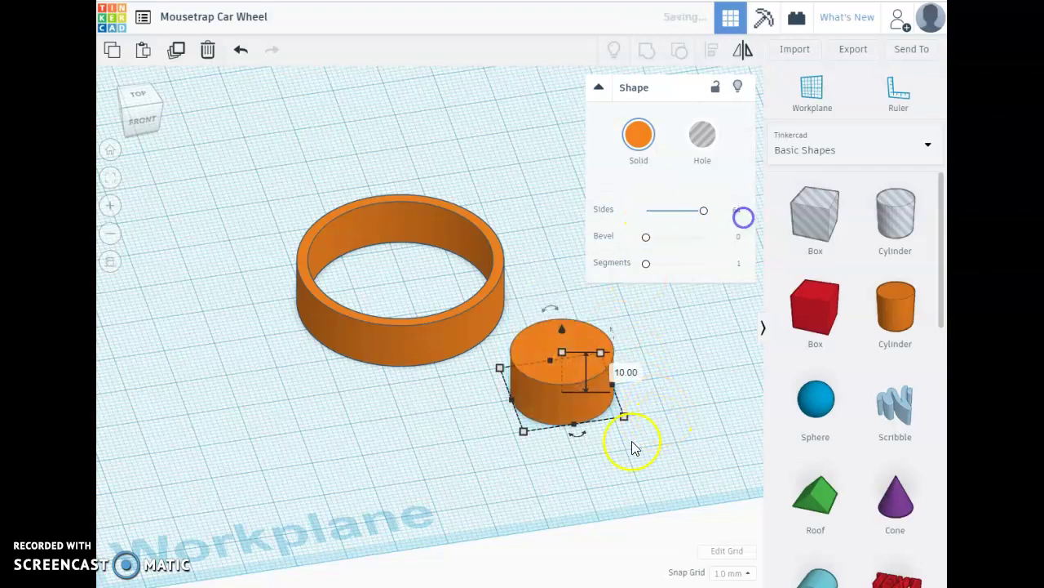
click(662, 394)
- Add a new maximum-sided hole cylinder sized 3.6 × 3.6 mm as the axle hole
click(906, 208)
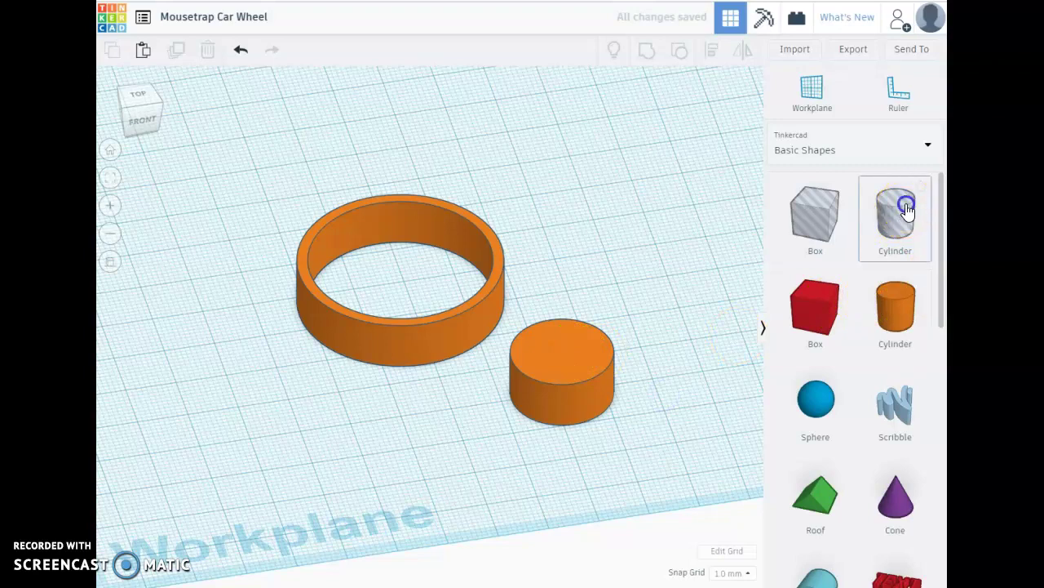
click(443, 440)
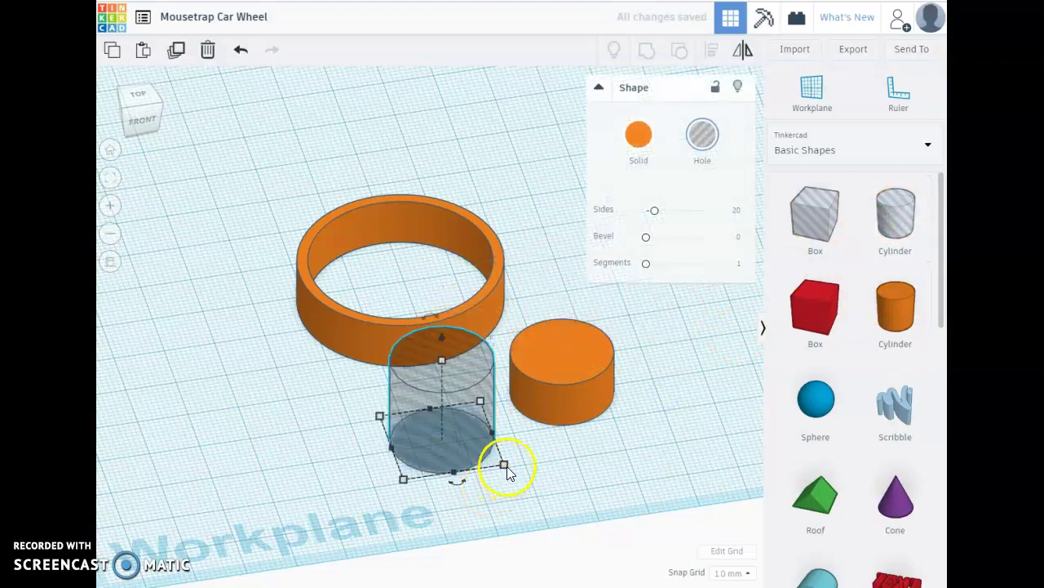
click(504, 466)
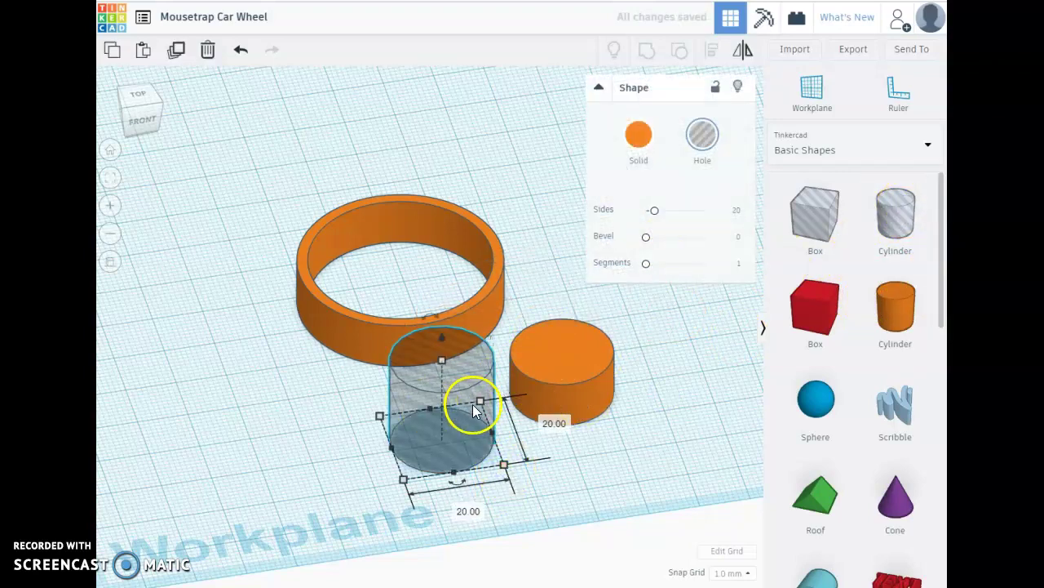
scroll(473, 403, up, 5)
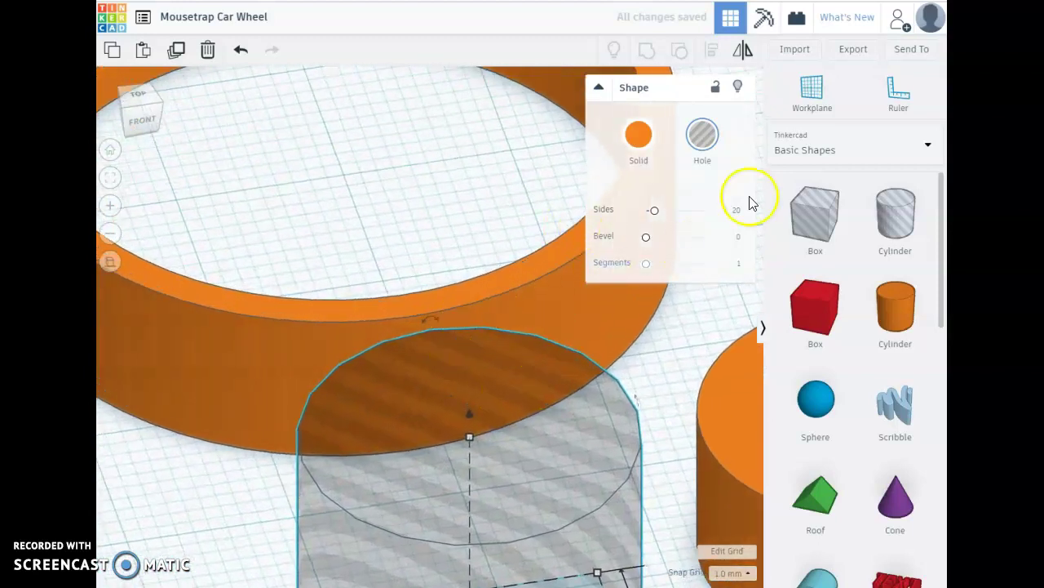
drag(655, 210, 714, 218)
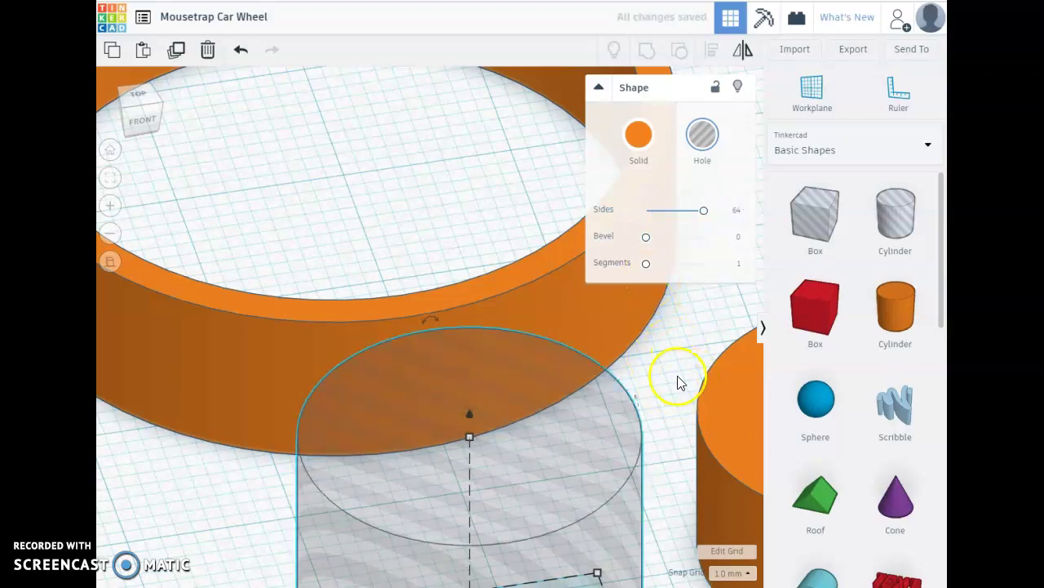
scroll(653, 432, down, 5)
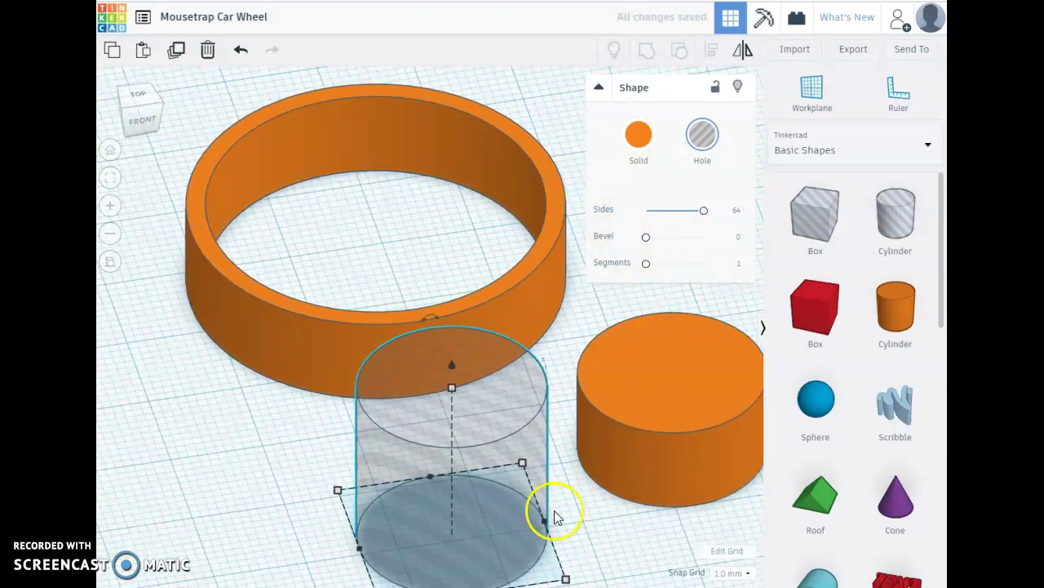
click(415, 426)
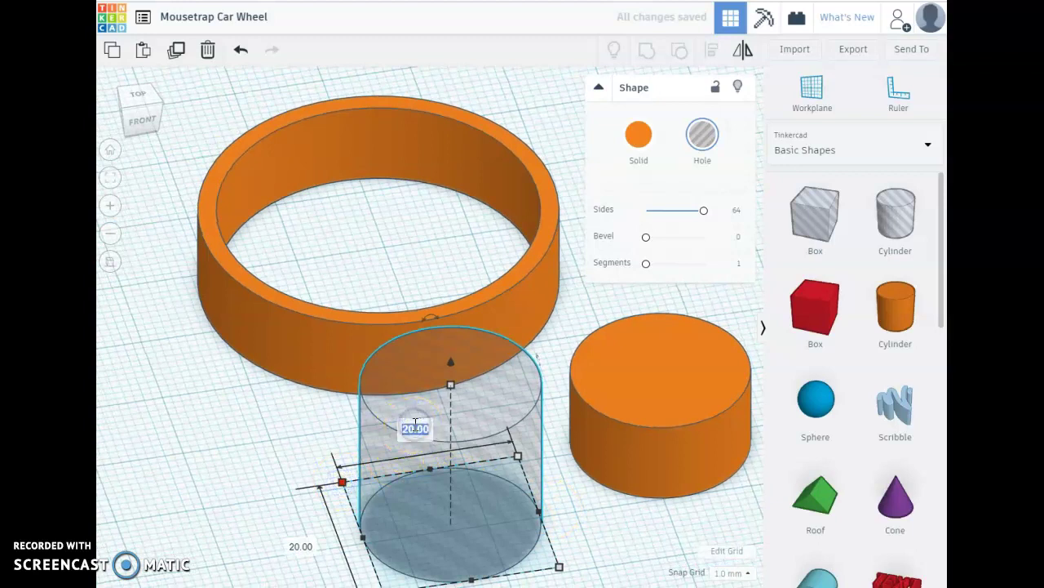
click(411, 469)
click(300, 545)
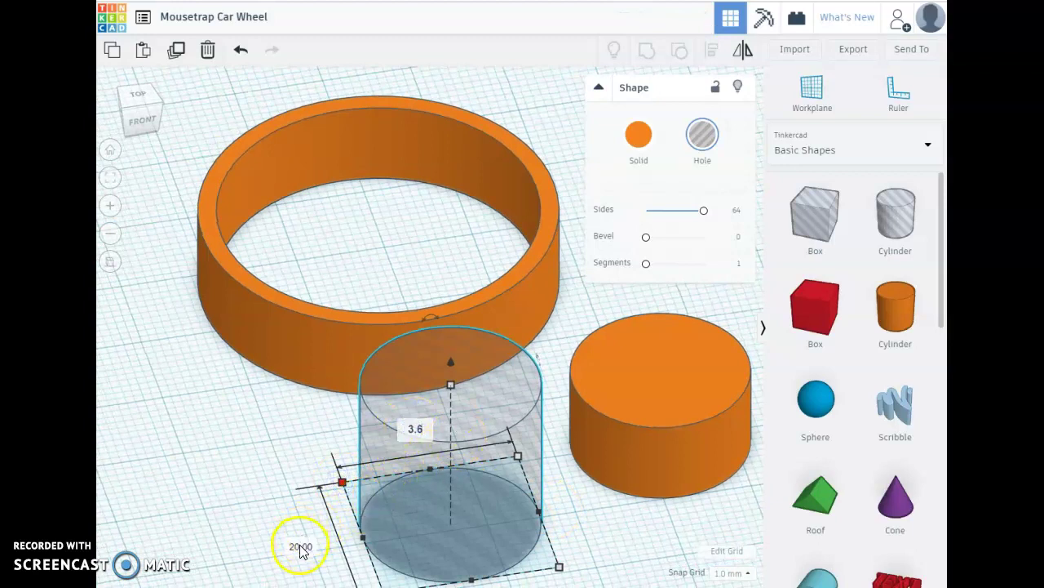
text(3.6)
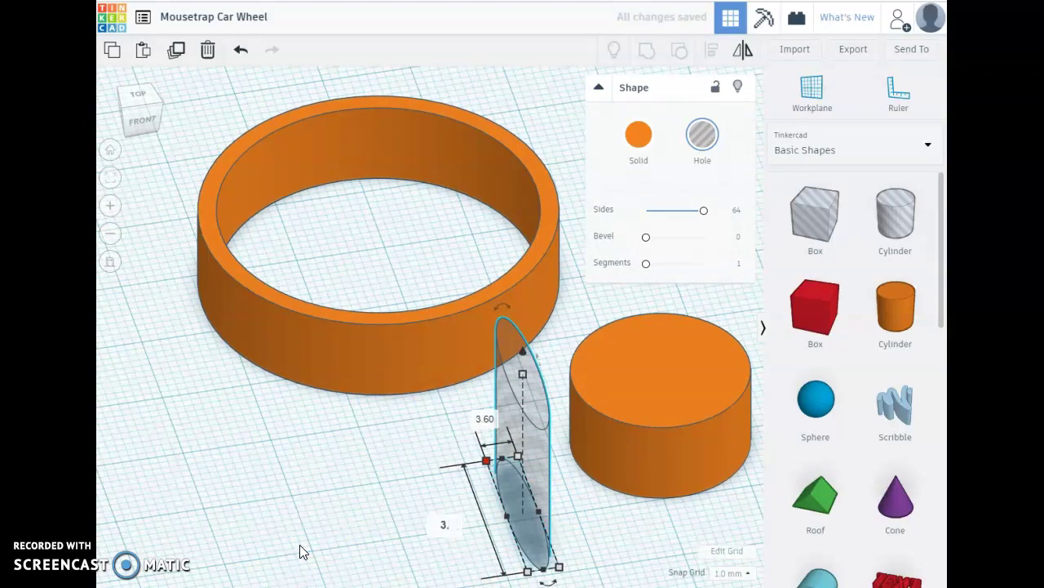
click(521, 483)
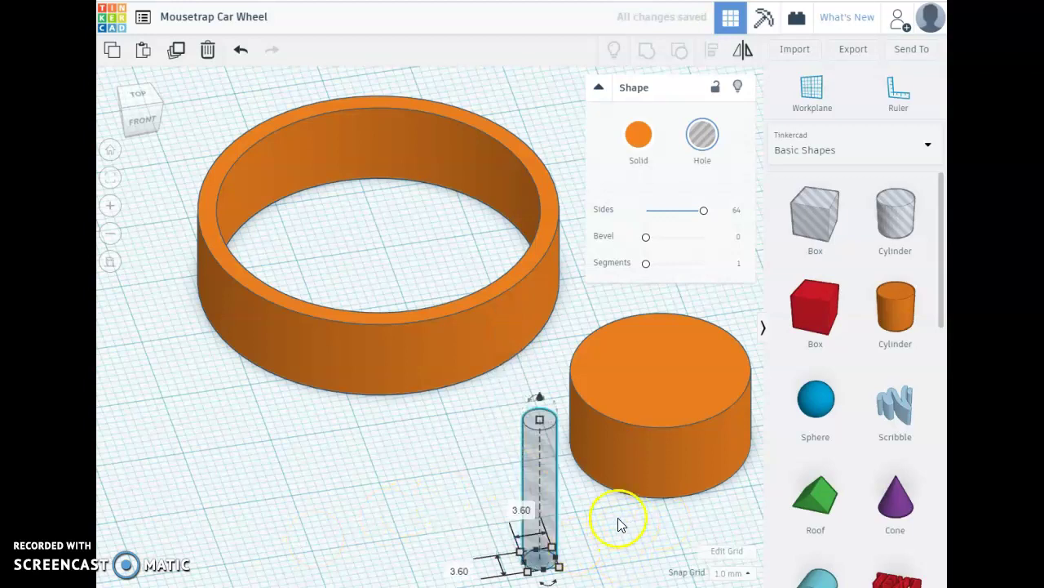
scroll(579, 514, down, 2)
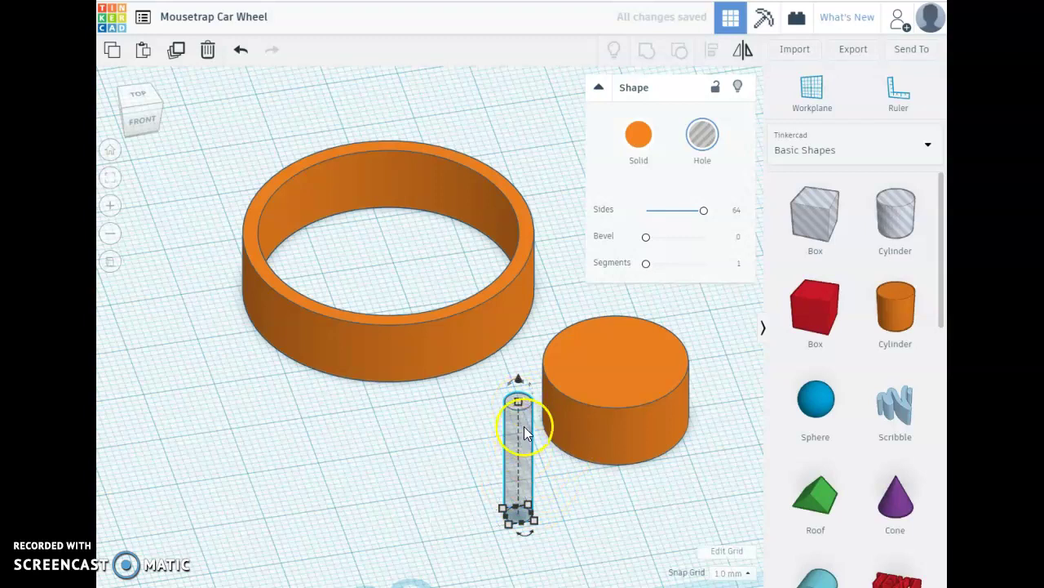
- Enter 6.6 for both width and length of the solid orange cylinder, making a 6.6 mm collar
click(612, 390)
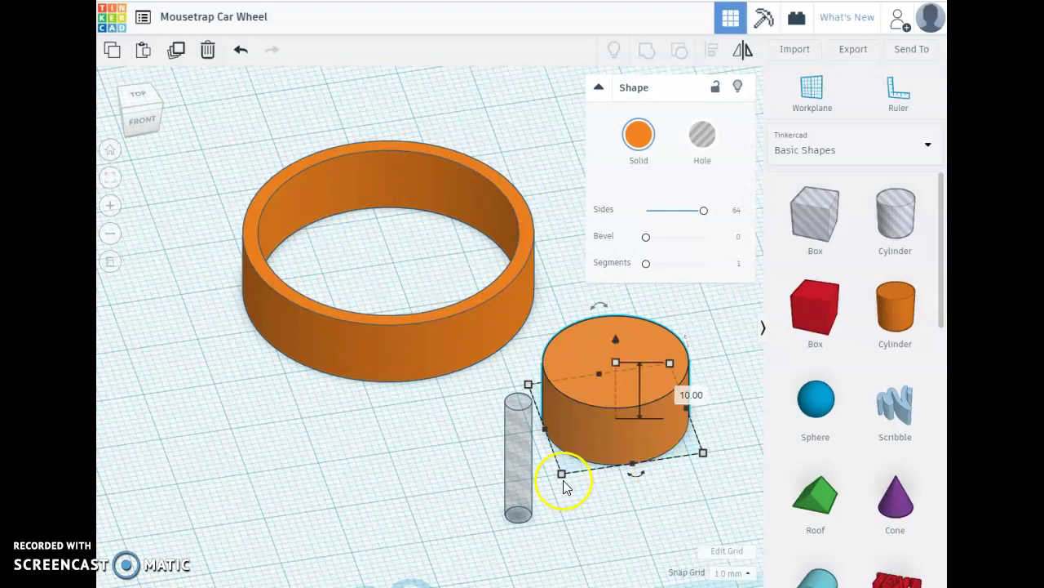
click(484, 439)
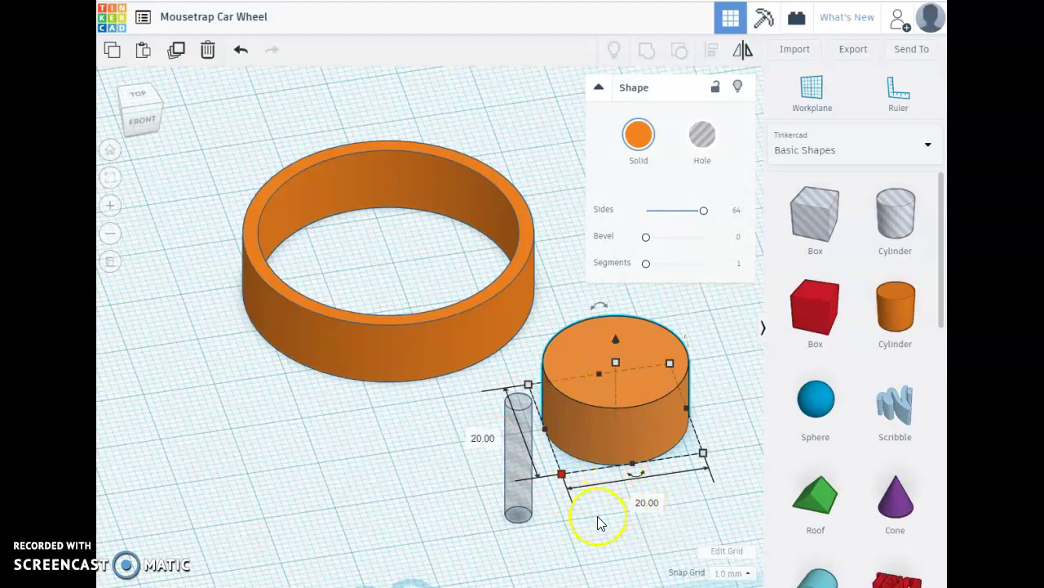
click(519, 509)
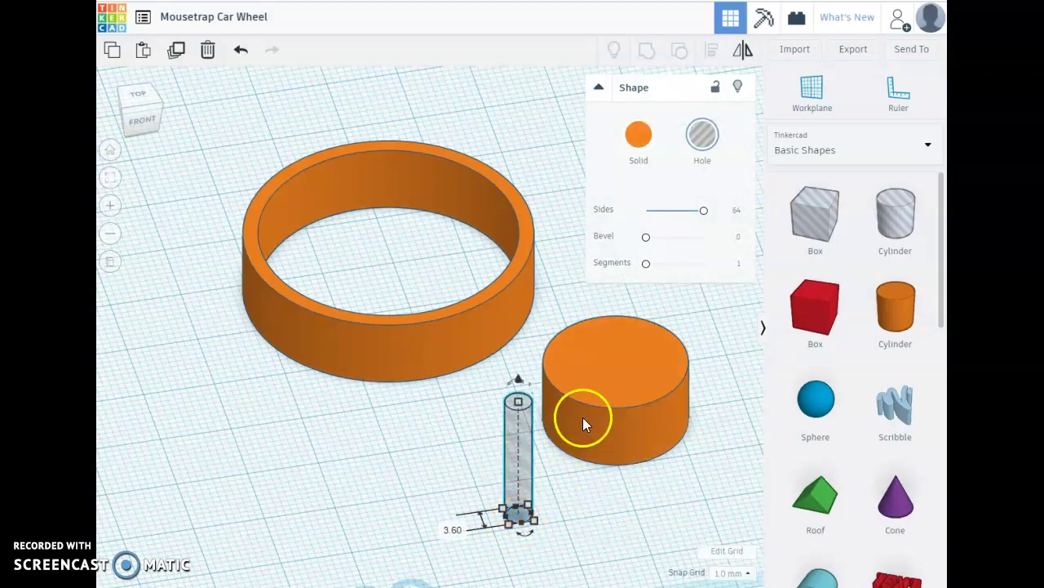
click(621, 378)
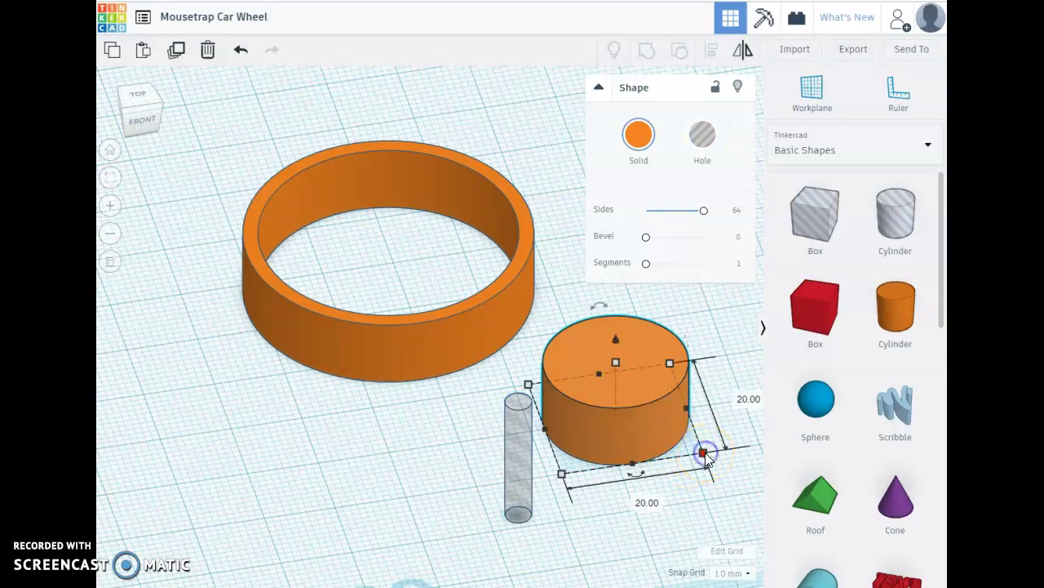
click(653, 502)
text(6.6)
click(739, 400)
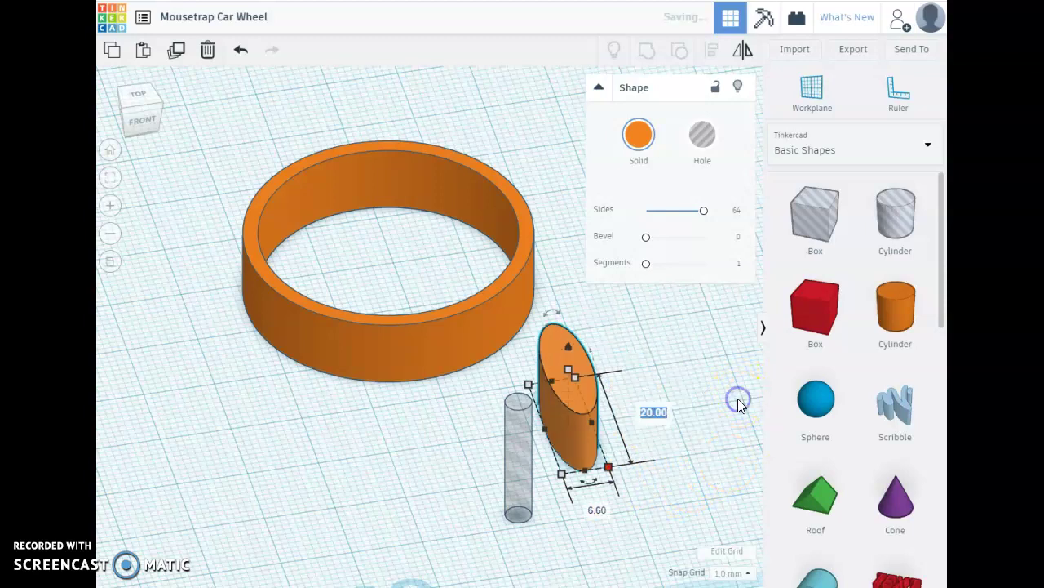
text(6.6)
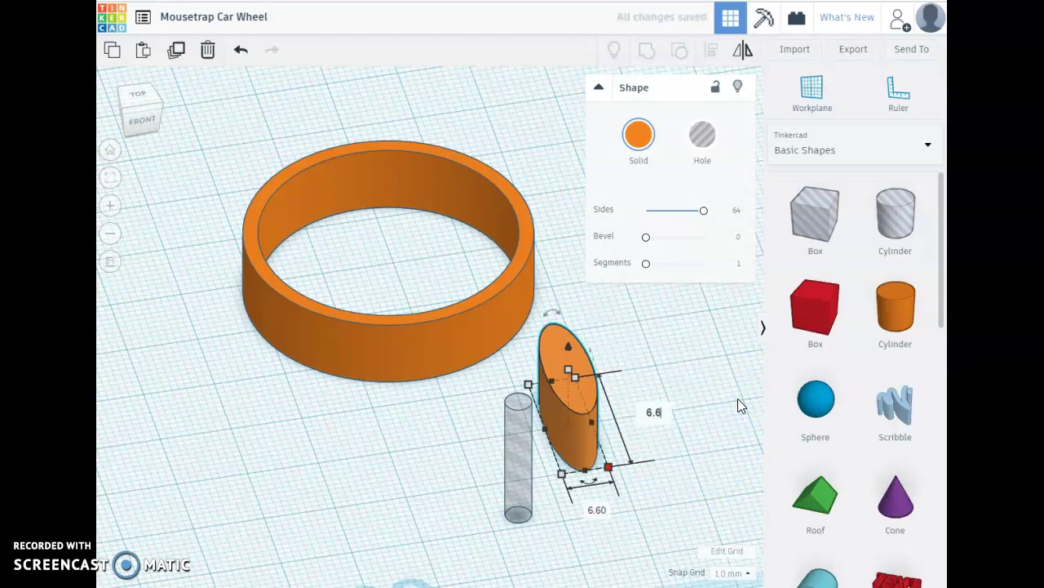
key(Return)
click(563, 347)
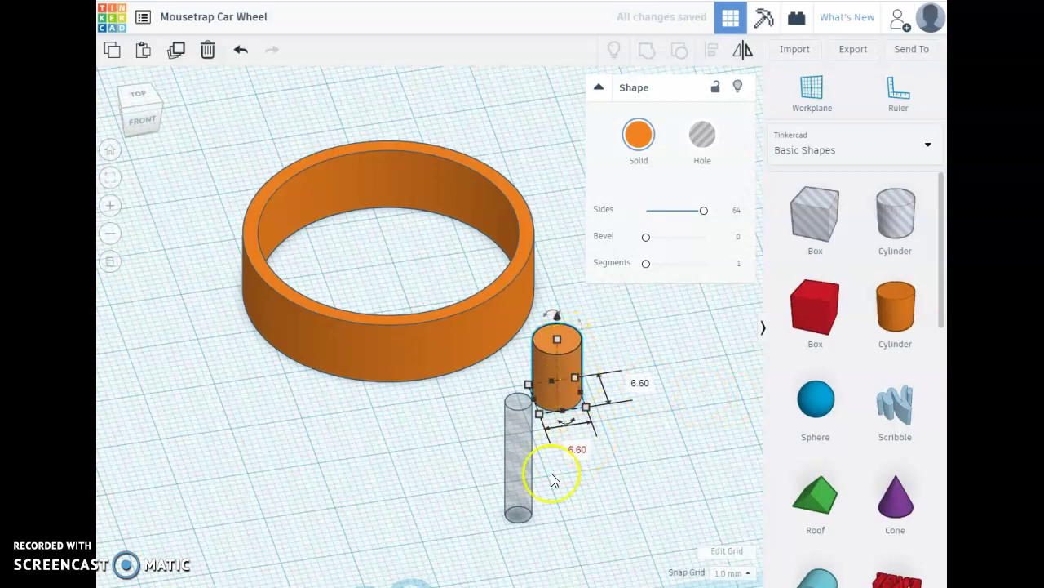
- Move the collar onto the axle hole, then centre both inside the ring on both axes
drag(564, 345, 531, 462)
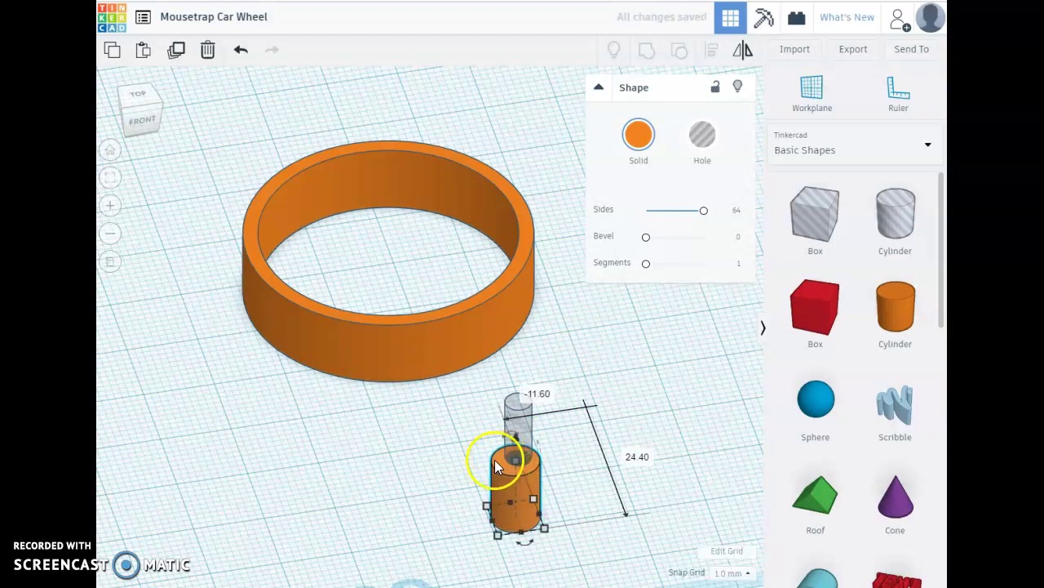
drag(614, 553, 329, 270)
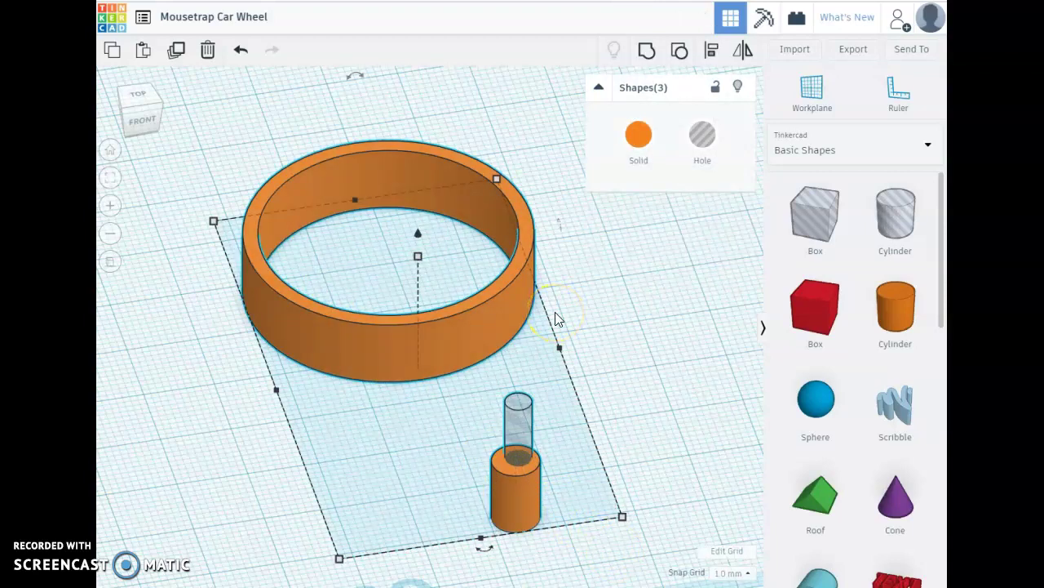
key(l)
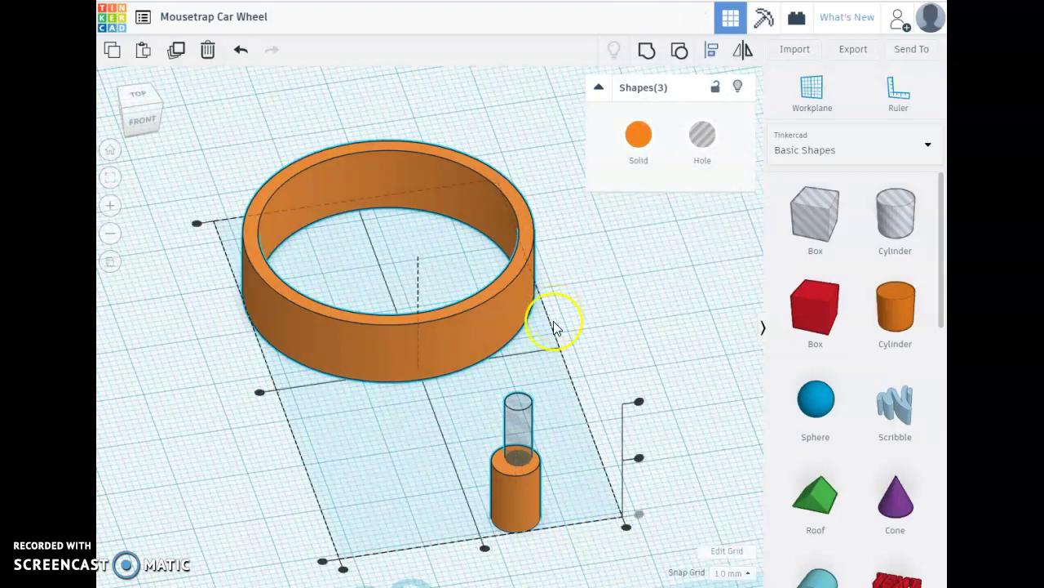
click(479, 547)
click(261, 393)
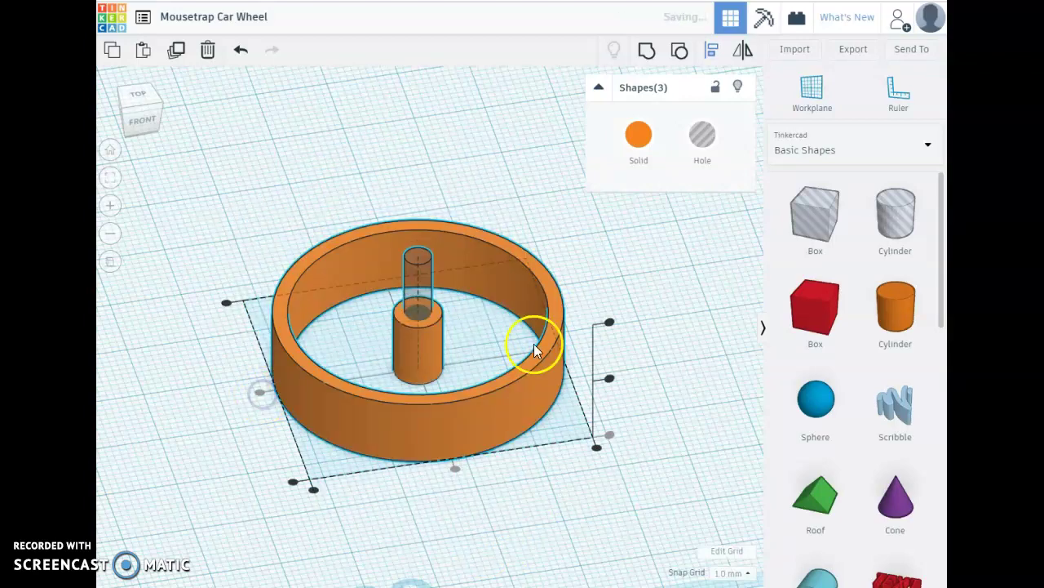
right_drag(683, 406, 676, 341)
- Switch to a straight front view of the hub and pick out the axle-hole cylinder
click(405, 198)
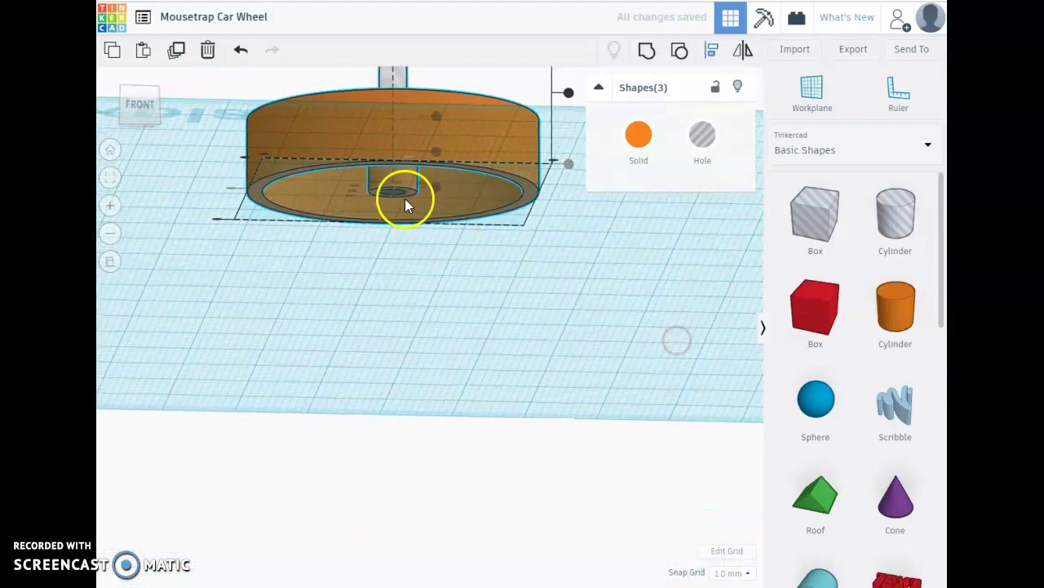
scroll(407, 185, up, 3)
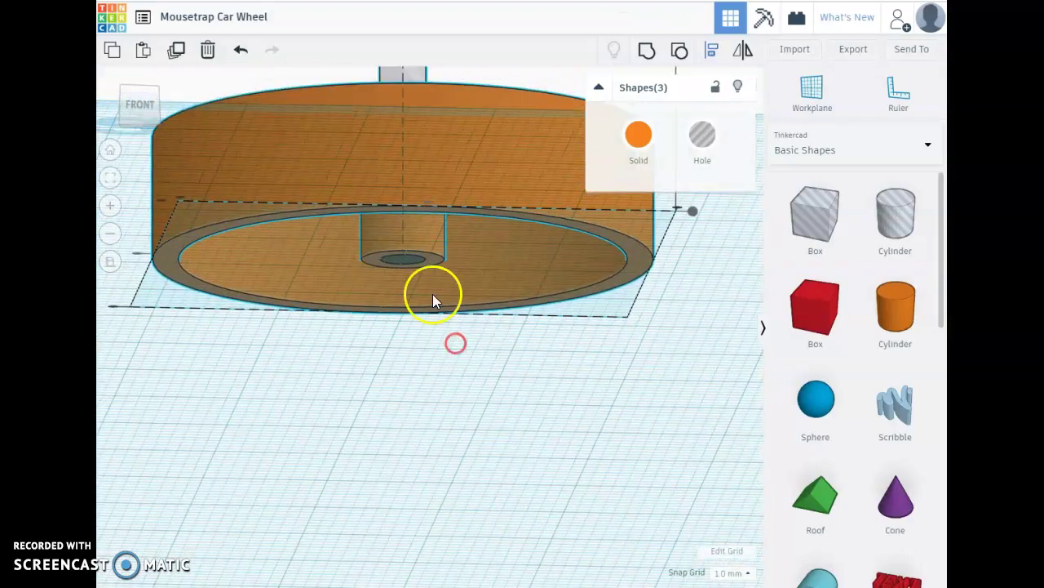
scroll(432, 293, up, 4)
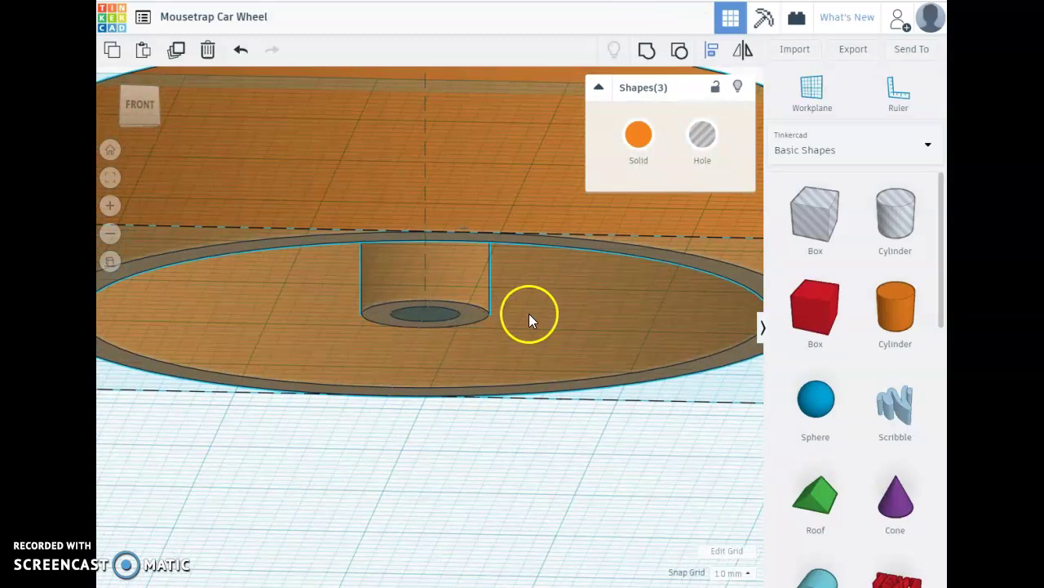
scroll(529, 317, down, 2)
scroll(528, 316, down, 1)
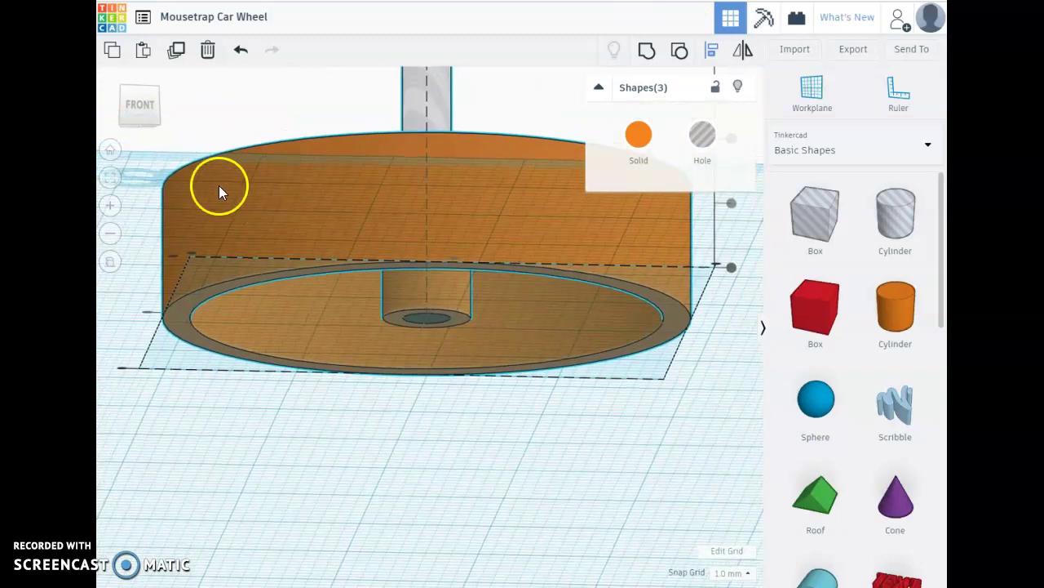
click(148, 108)
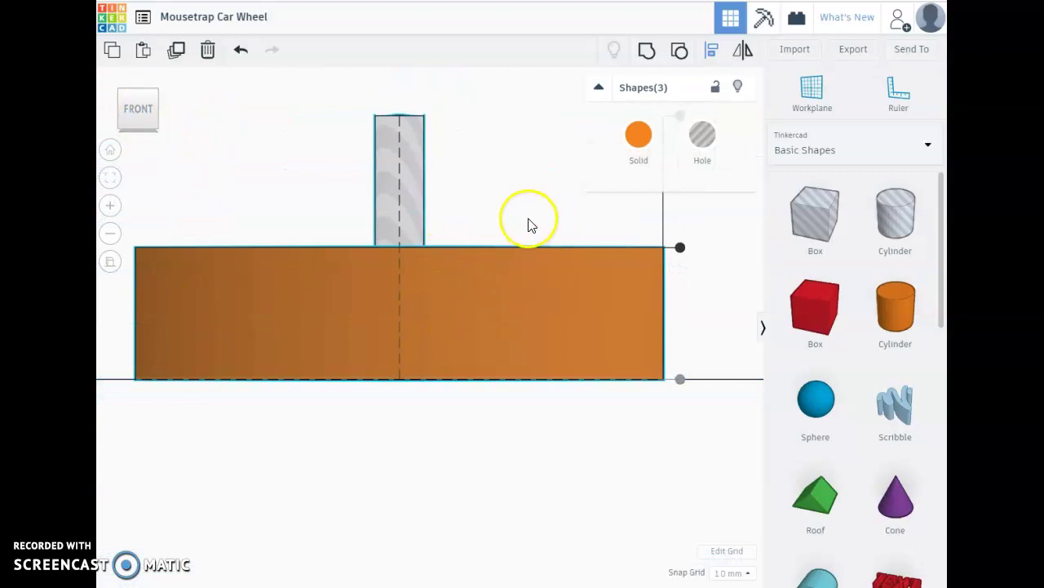
click(413, 185)
scroll(475, 200, down, 1)
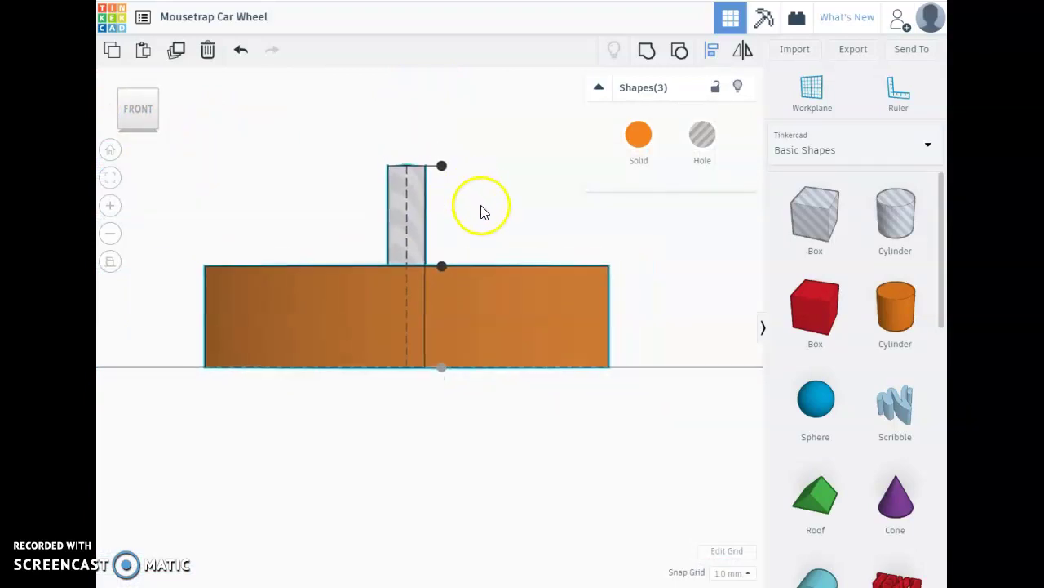
- Lower the axle hole to 0.00 on the workplane and stretch the collar from 10 to 11 mm tall
click(692, 331)
click(403, 200)
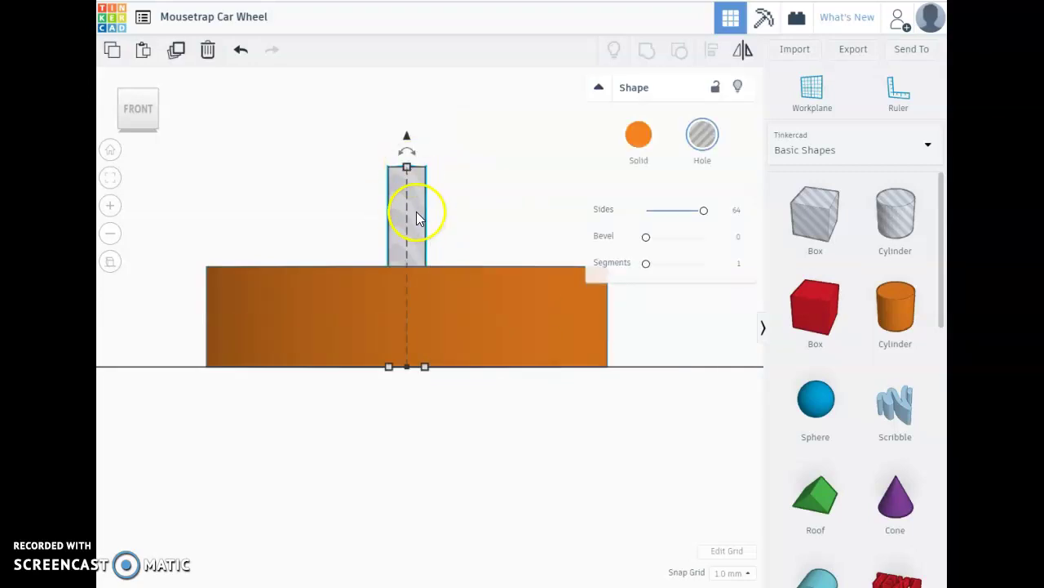
drag(407, 138, 411, 122)
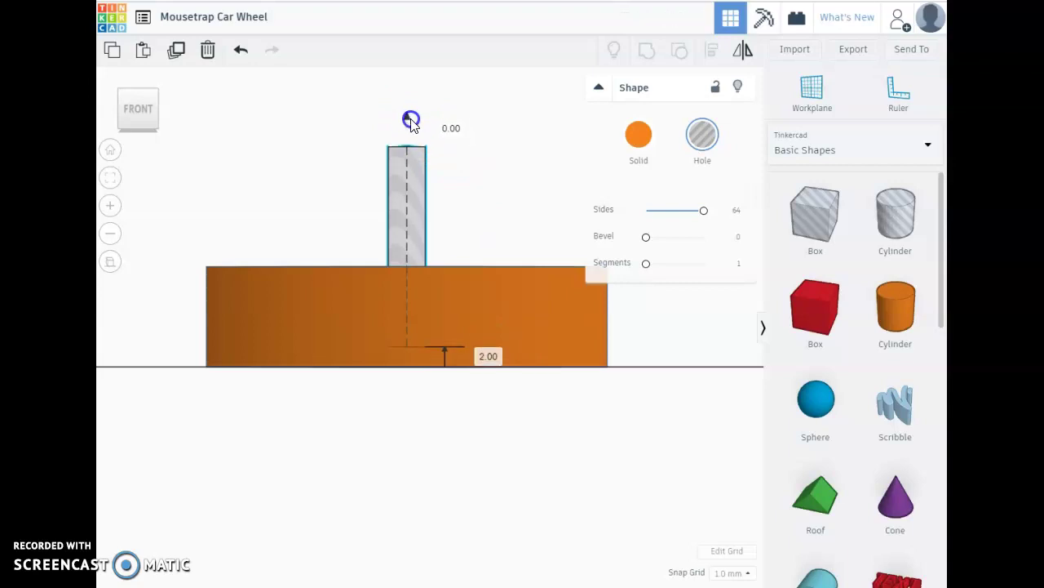
drag(411, 122, 411, 116)
right_drag(543, 229, 545, 249)
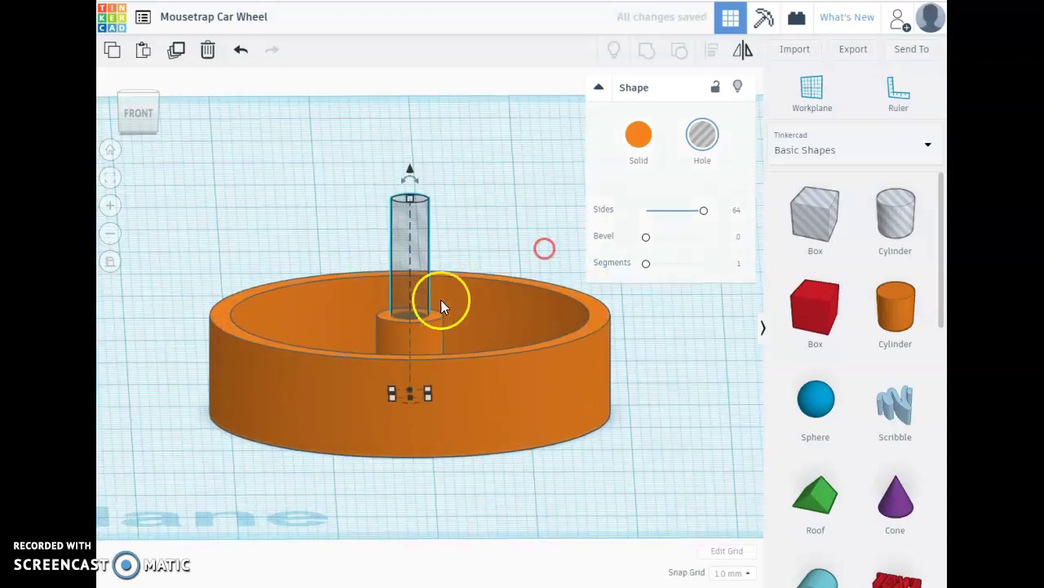
click(431, 330)
drag(413, 319, 413, 296)
- Frame the wheel from above and box-select the ring, 11 mm collar and axle hole
click(513, 245)
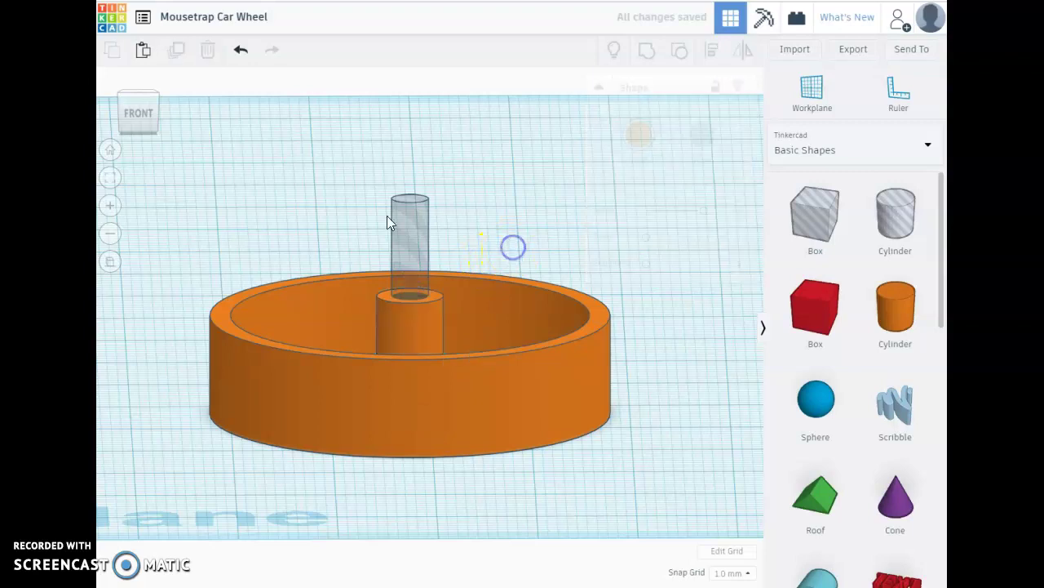
click(142, 113)
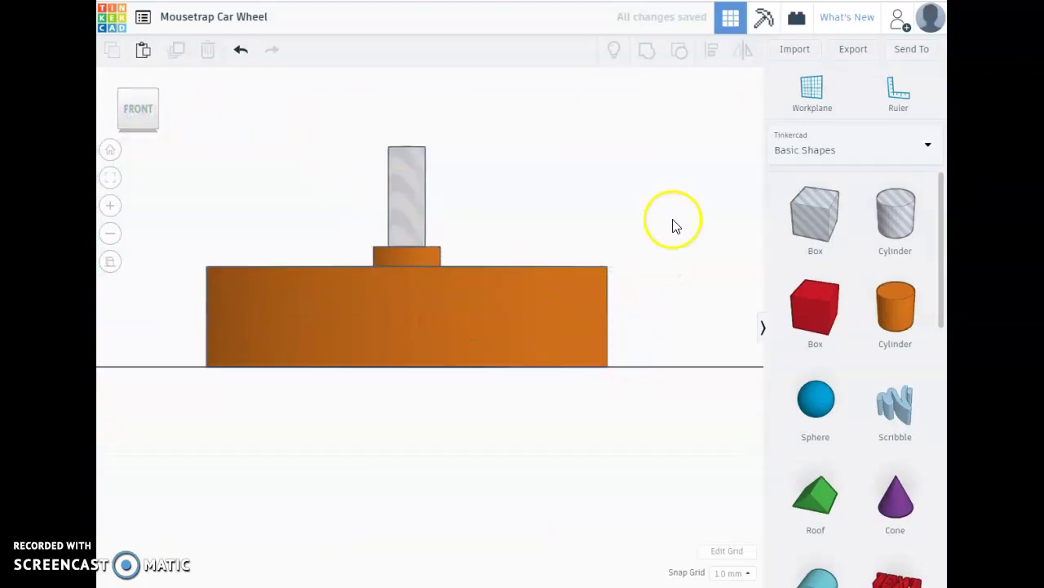
right_drag(672, 226, 613, 307)
scroll(571, 359, down, 3)
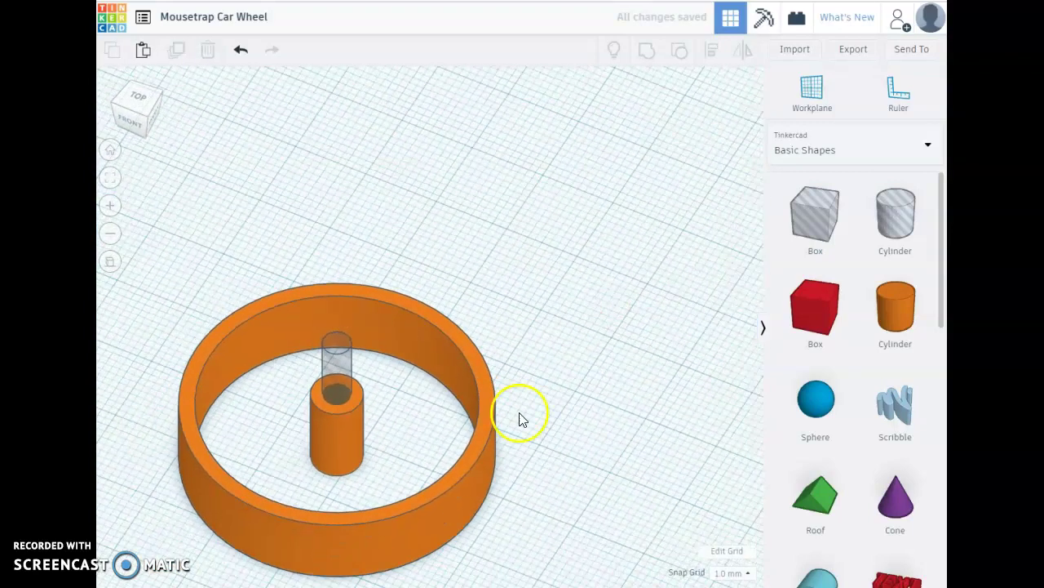
shift+right_drag(268, 524, 400, 448)
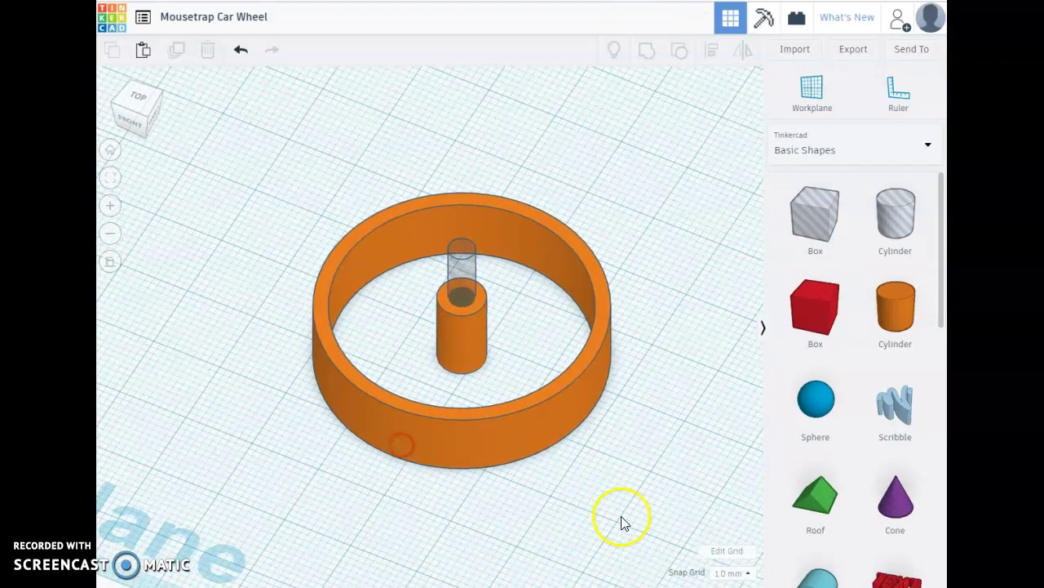
drag(624, 494, 281, 261)
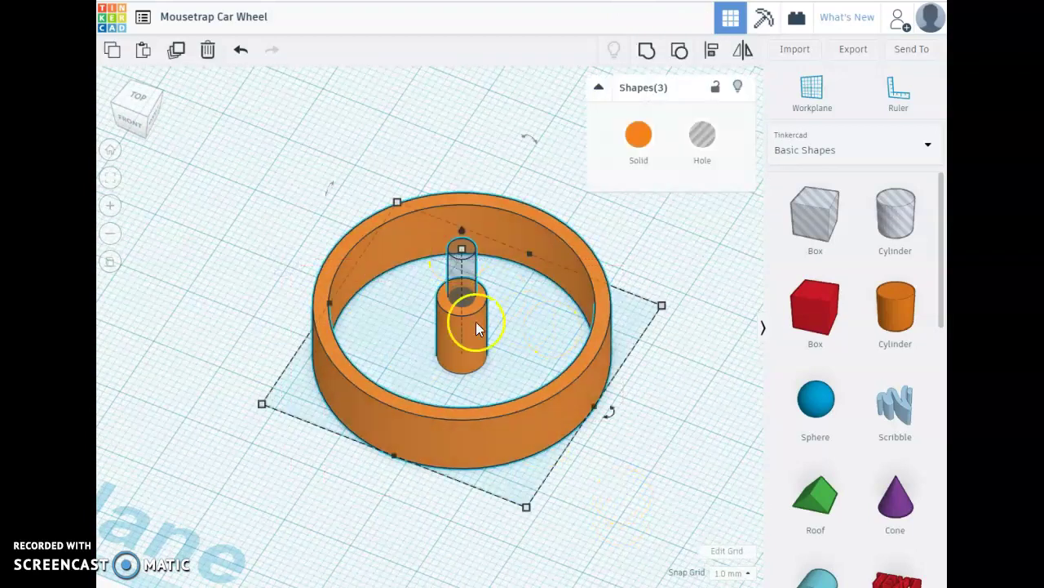